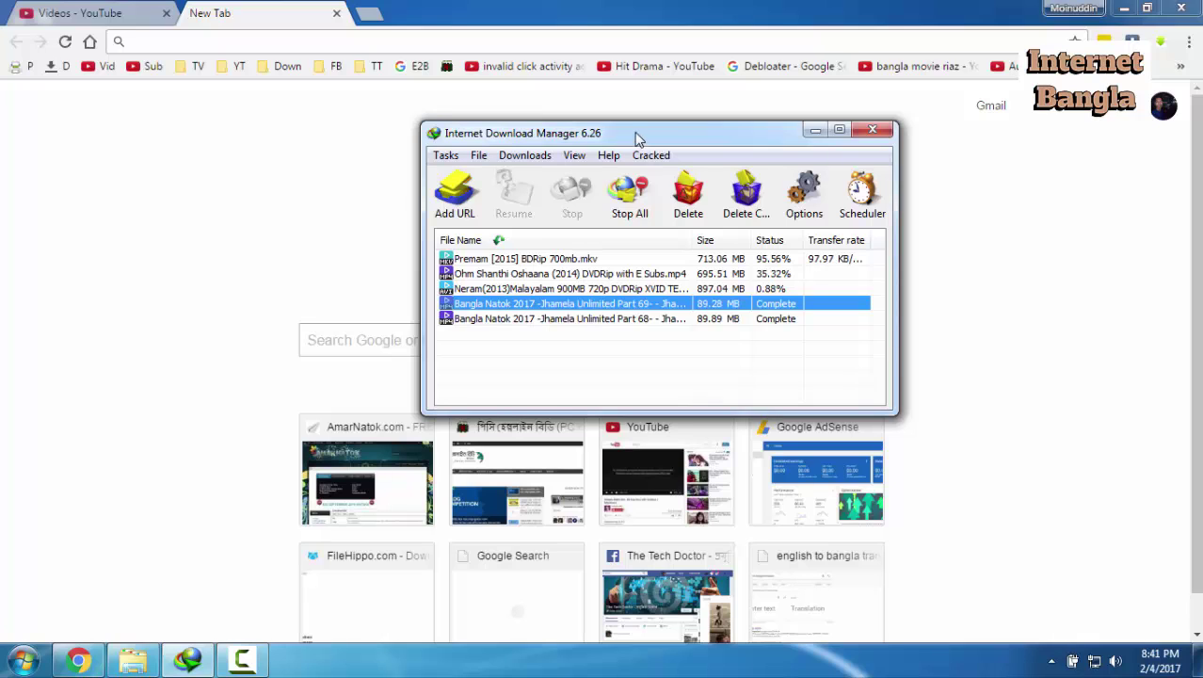
Try to open the completed Bangla Natok 2017 Jhamela Unlimited Part 69 video from the download list.
left_click(594, 339)
left_click(605, 306)
right_click(605, 309)
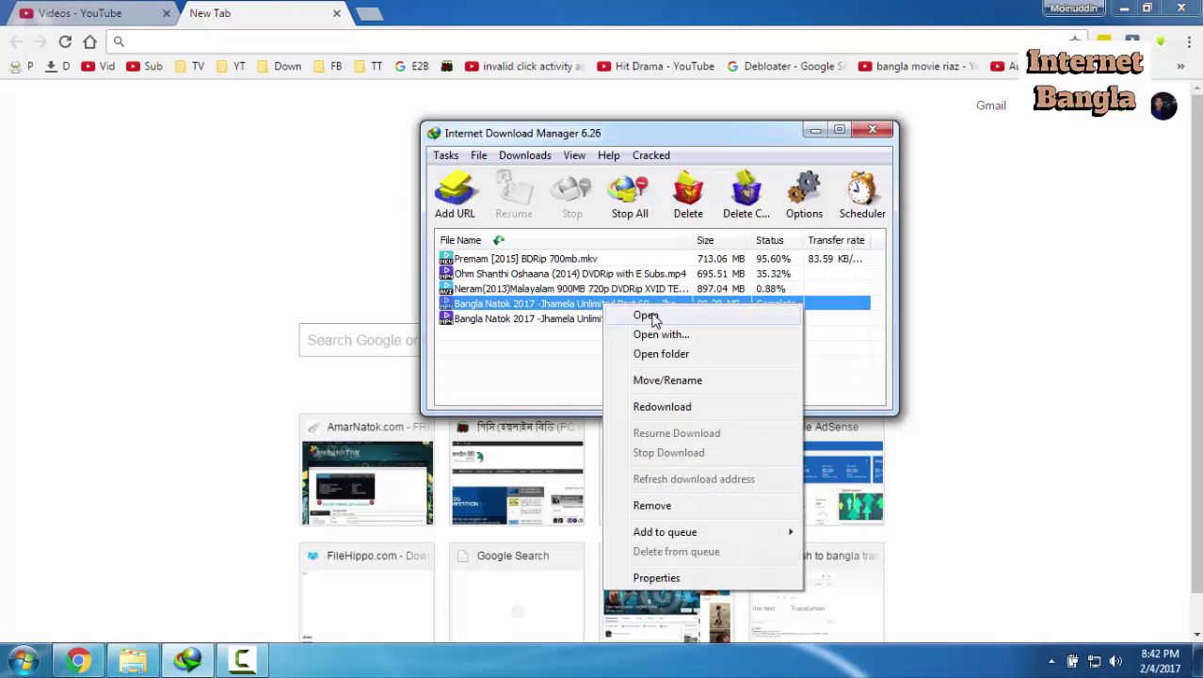
left_click(654, 317)
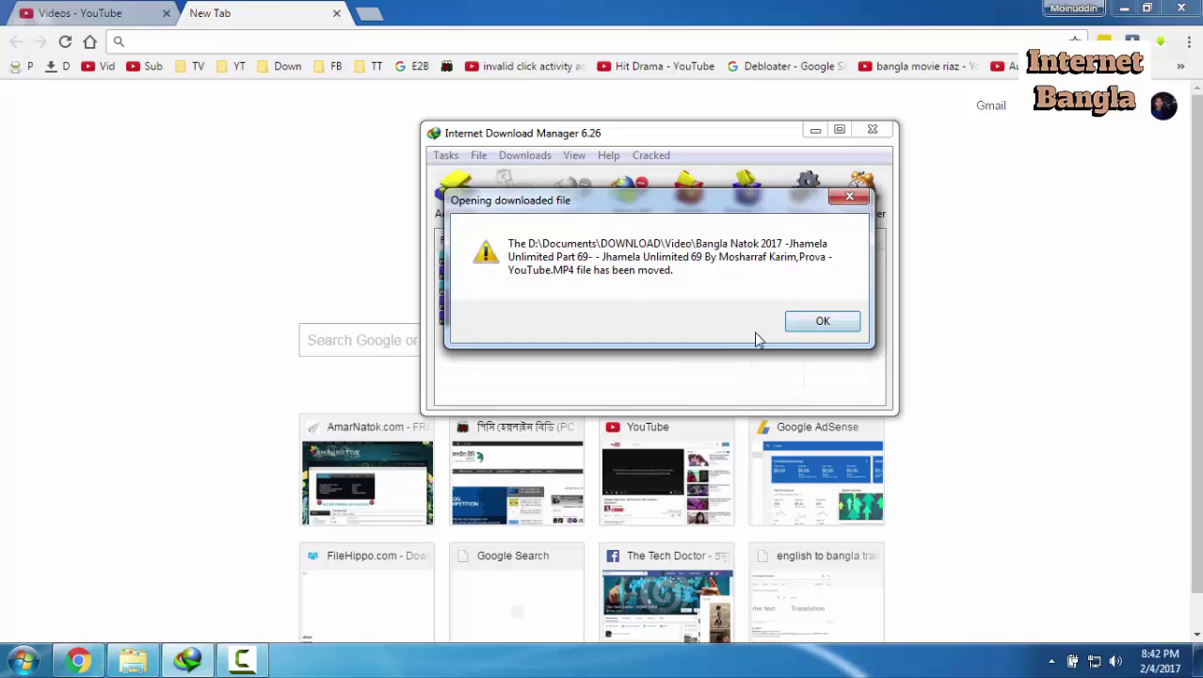
left_click(810, 327)
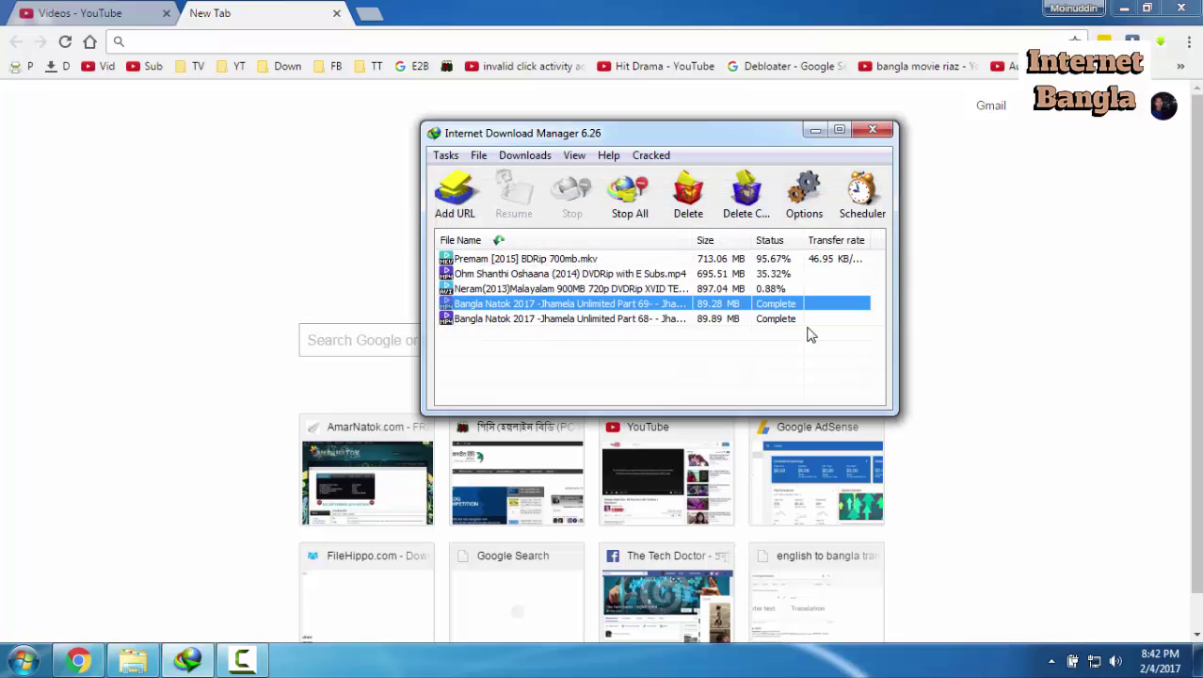
right_click(589, 305)
left_click(551, 347)
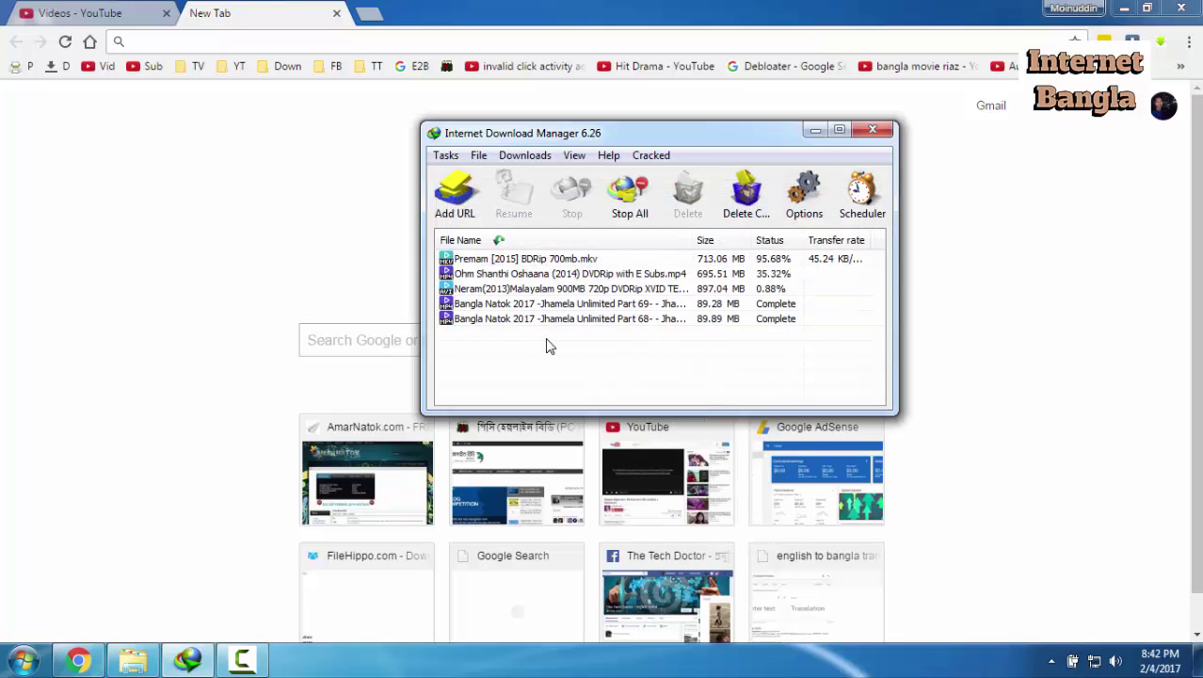
left_click(590, 322)
left_click(570, 349)
Switch to Chrome, search Google for "fdm" and open the Free Download Manager website from the results.
left_click(247, 15)
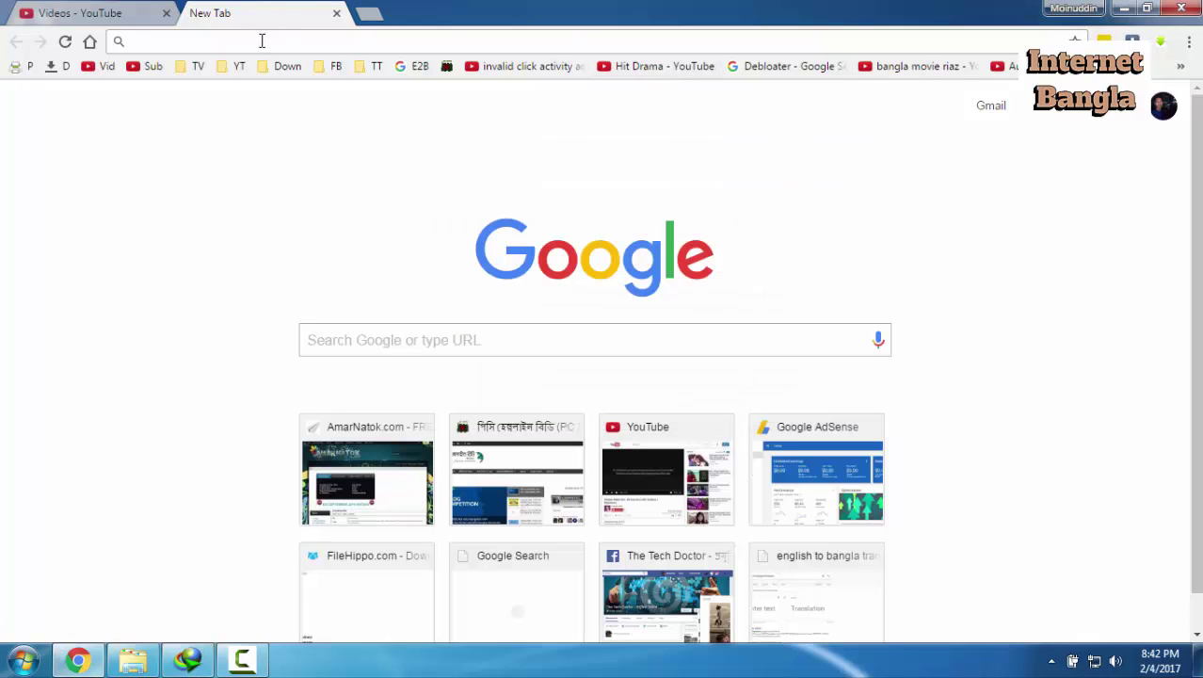
left_click(464, 345)
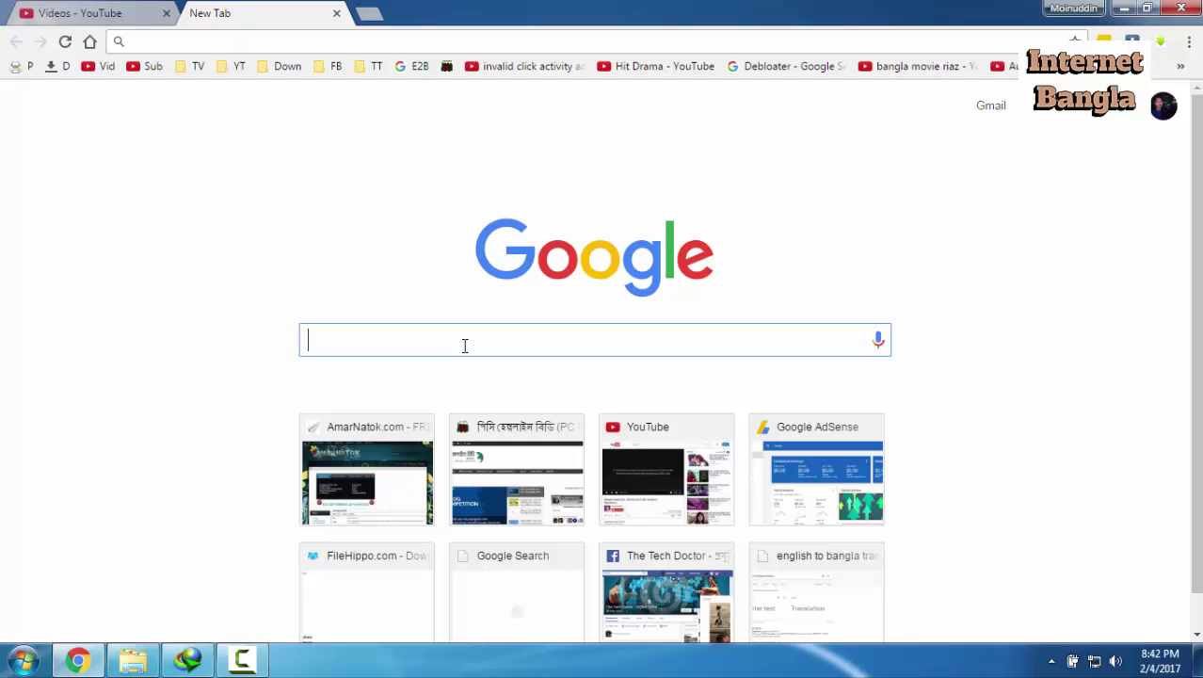
type("fdm")
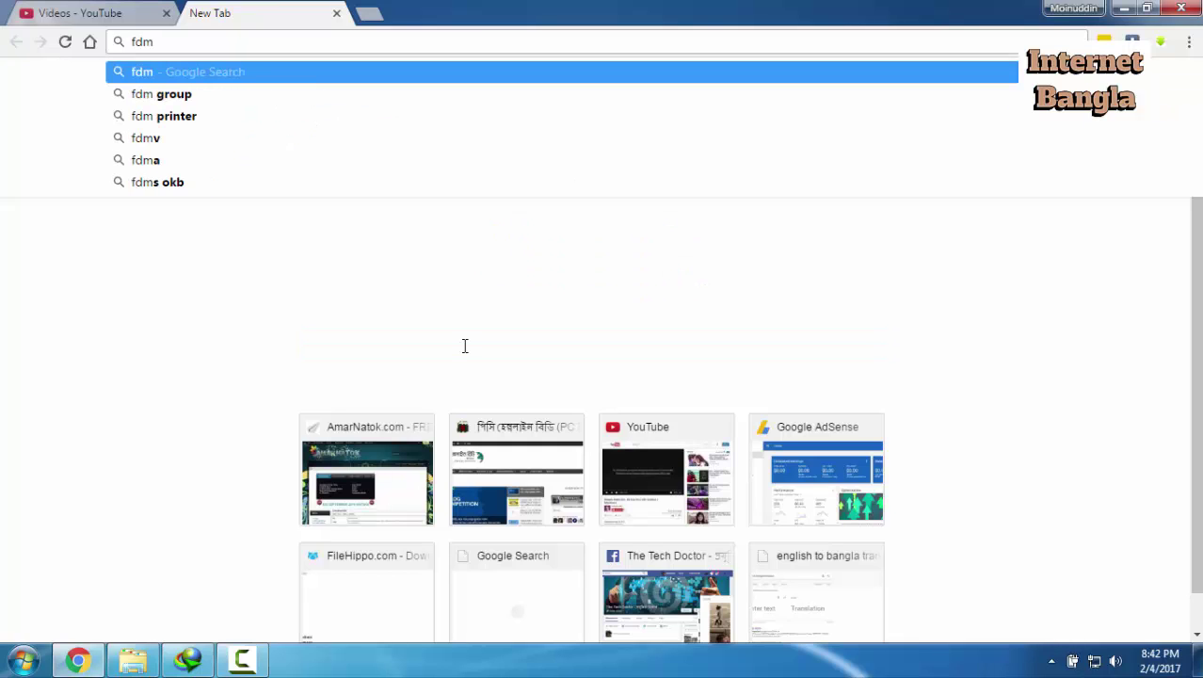
key("Return")
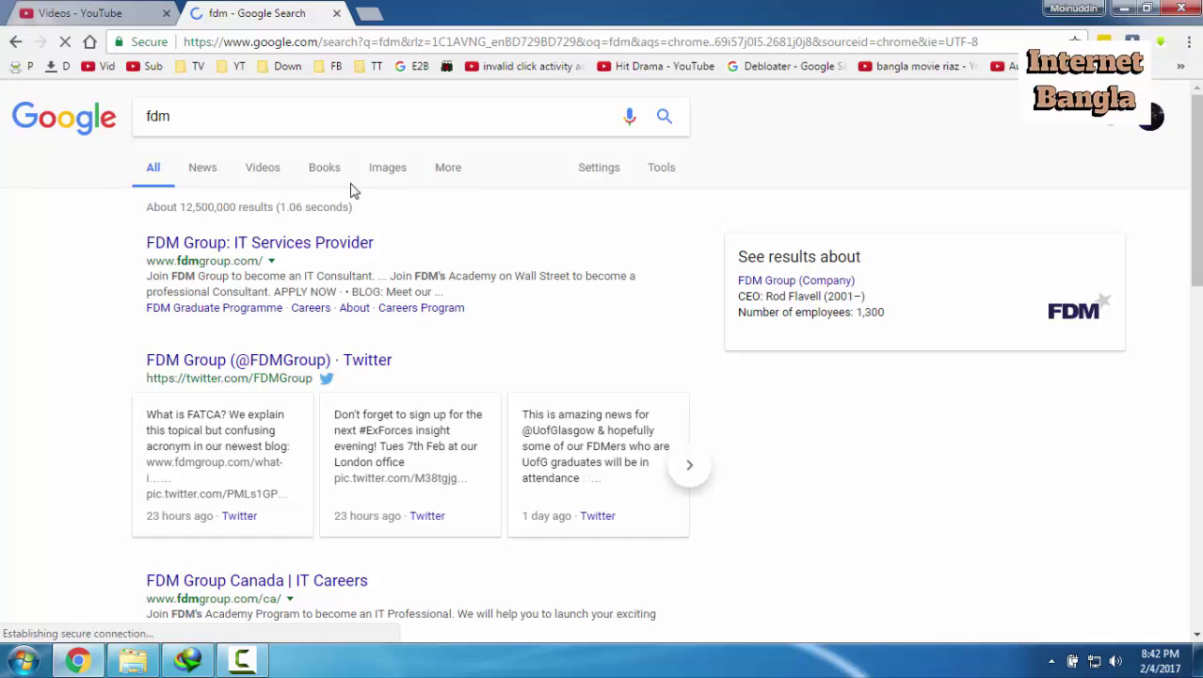
scroll(389, 235, "down", 3)
scroll(386, 237, "down", 1)
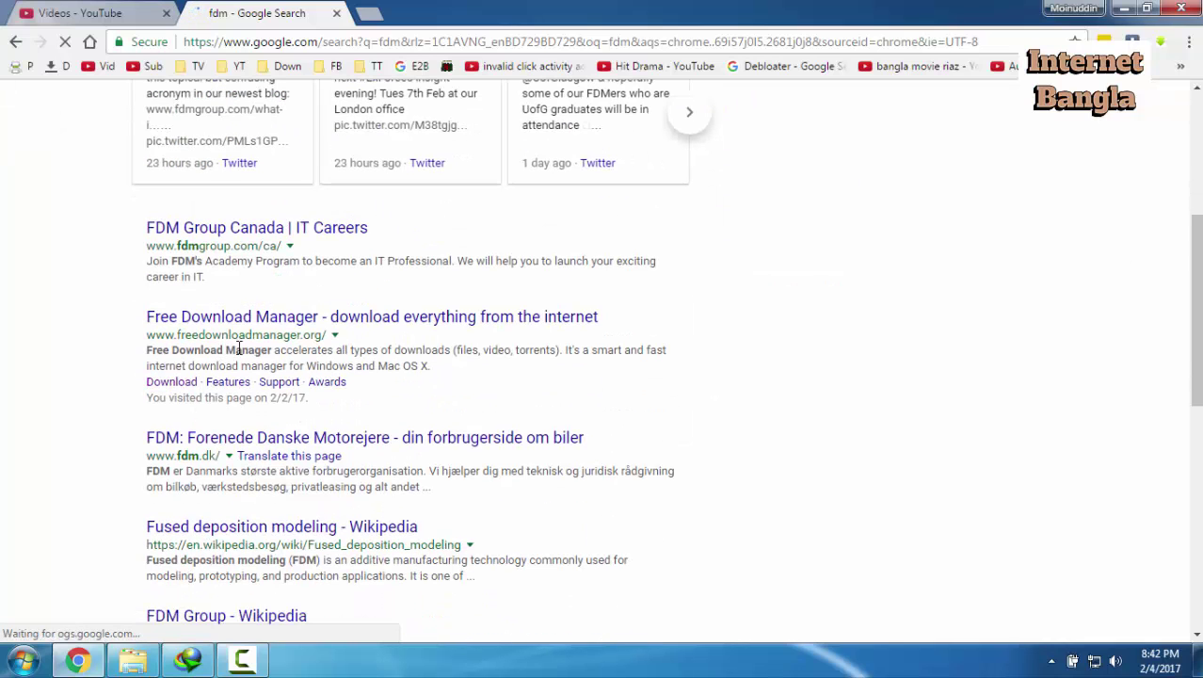
left_click(306, 319)
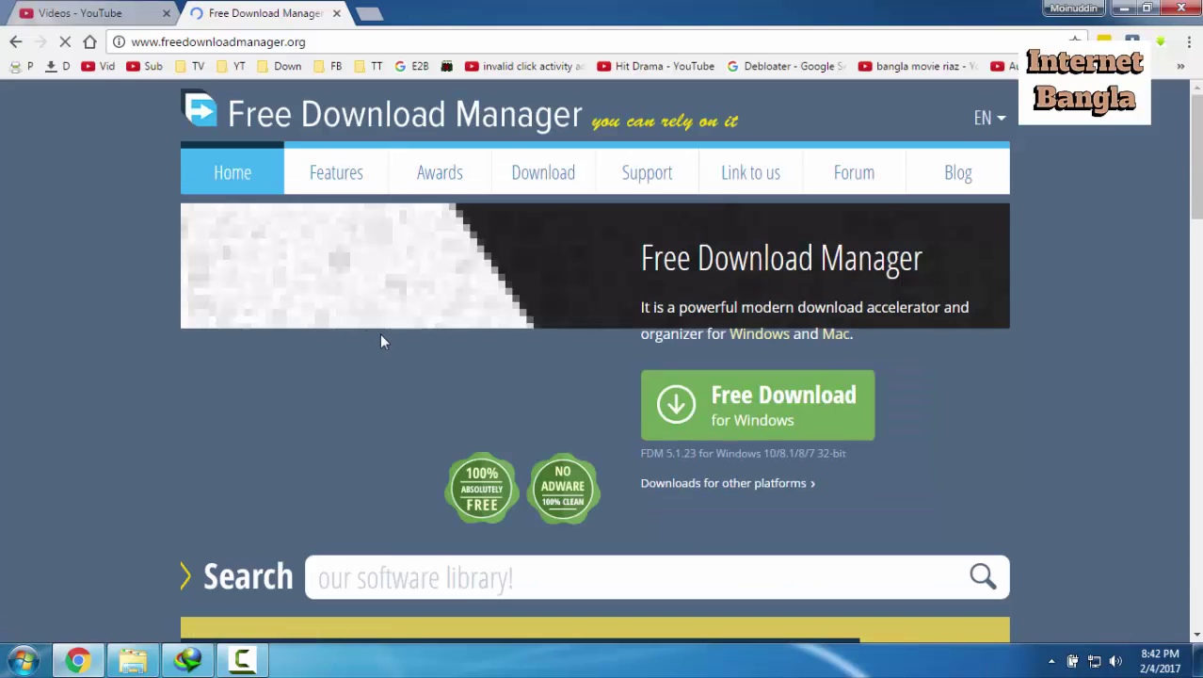
Download the Windows installer fdm5_x86_setup.exe from the Free Download Manager home page, keeping the default save location.
scroll(461, 370, "down", 1)
scroll(461, 368, "up", 1)
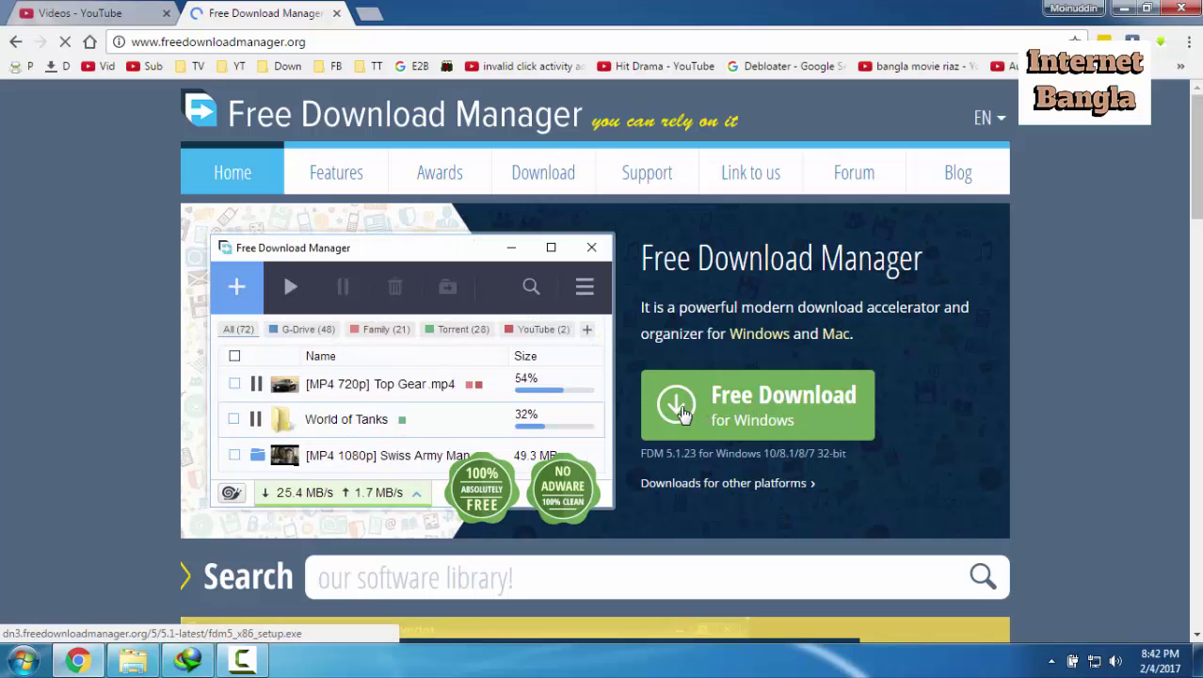
left_click(684, 411)
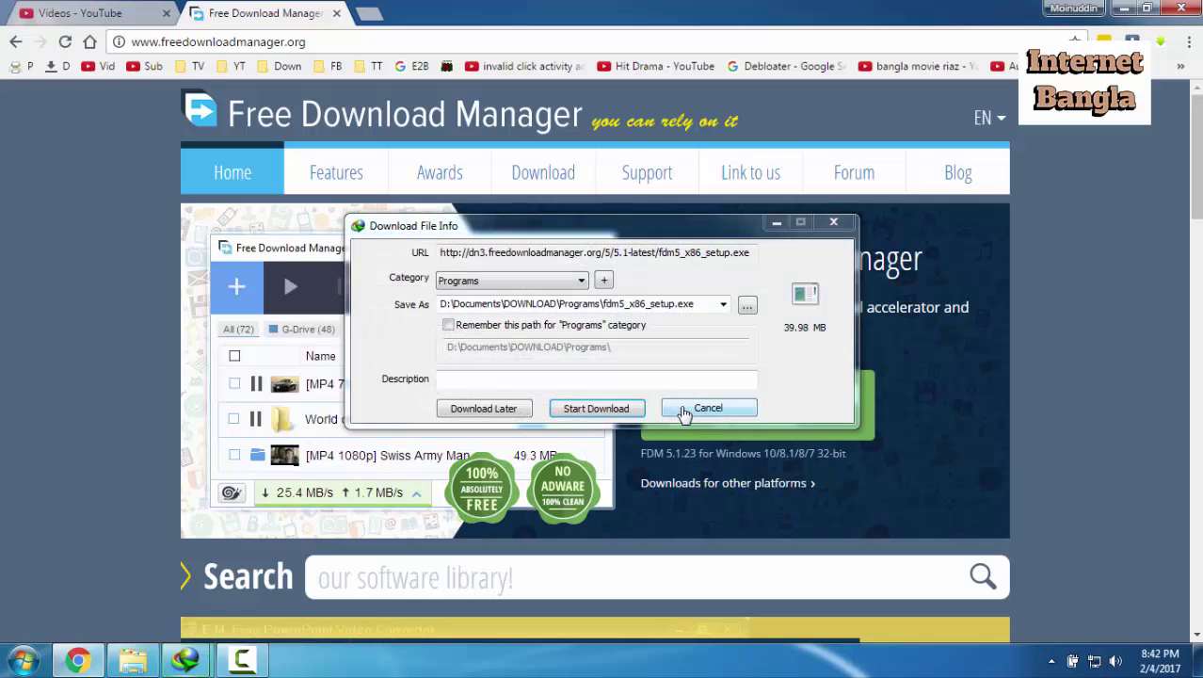
left_click(567, 413)
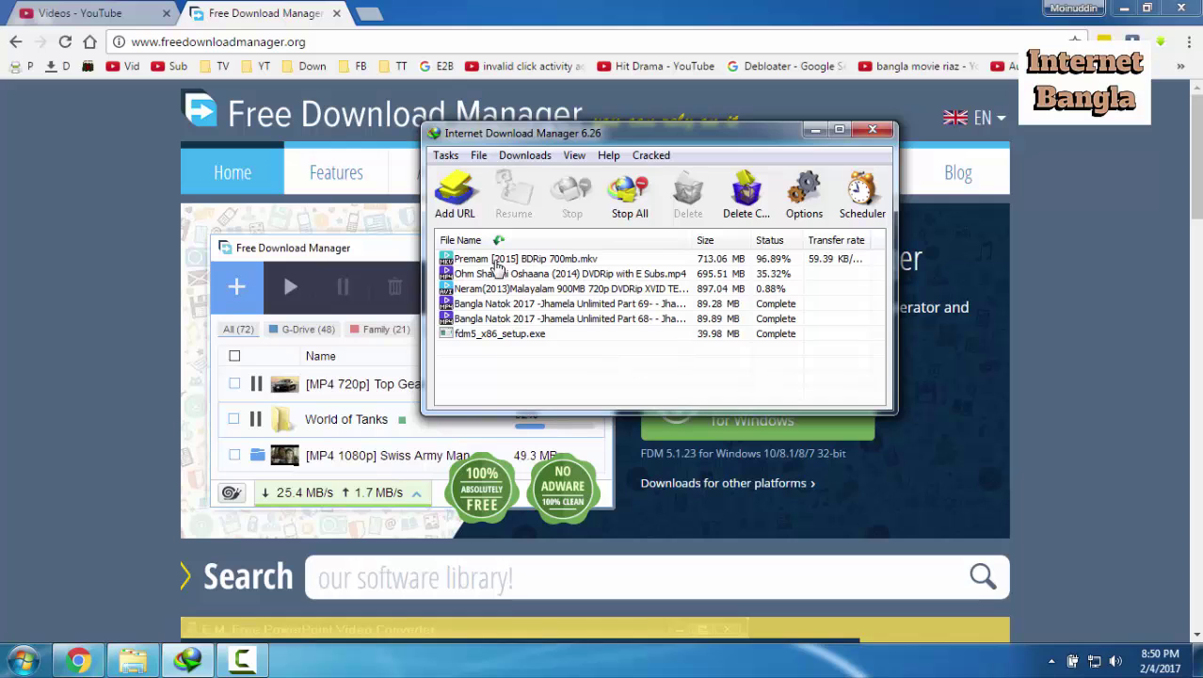
Run the downloaded fdm5_x86_setup.exe and accept the default destination and Start Menu folder in the setup wizard.
right_click(533, 336)
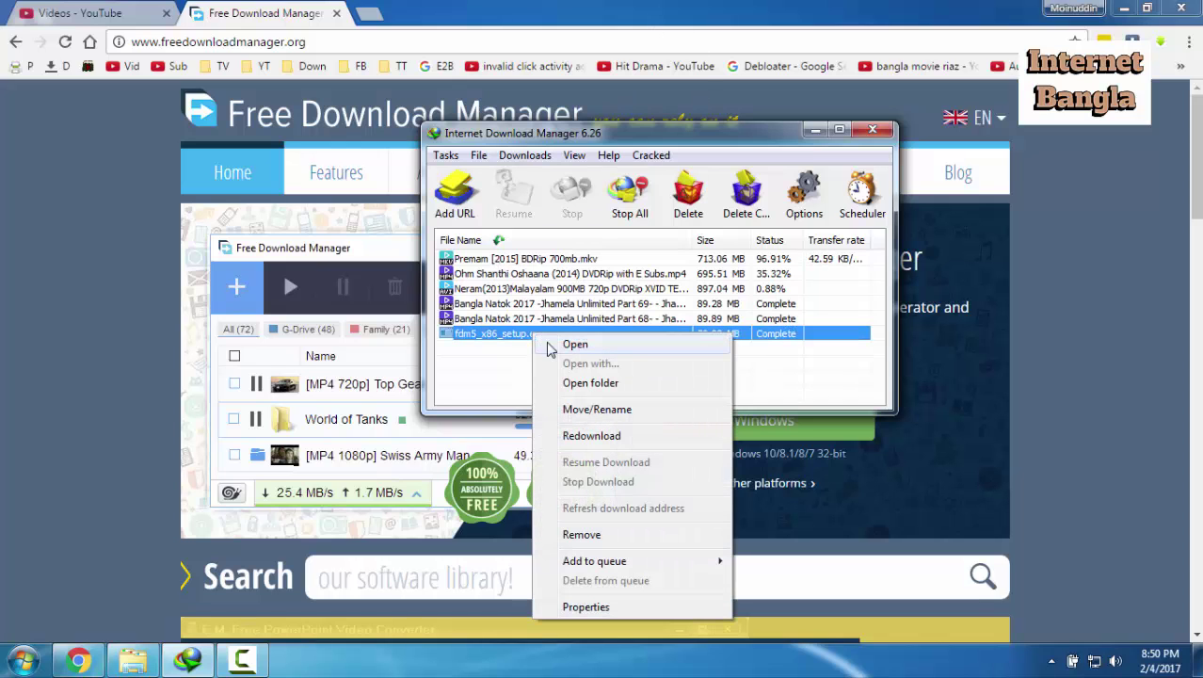
left_click(571, 345)
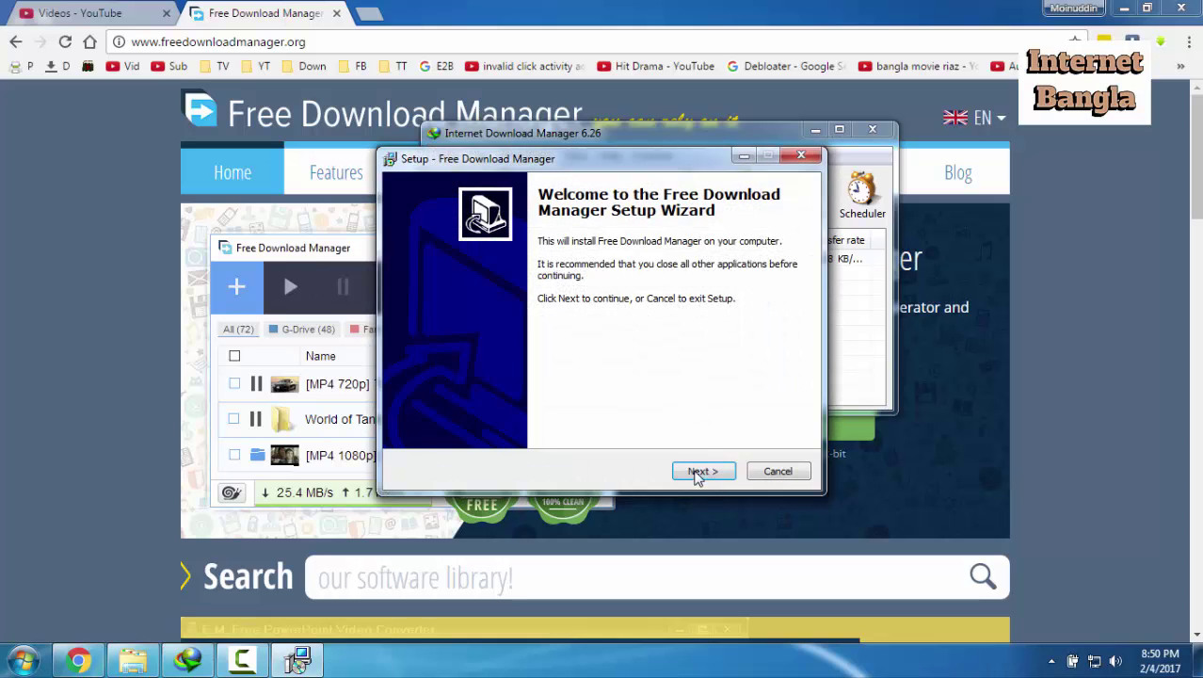
left_click(697, 472)
left_click(696, 473)
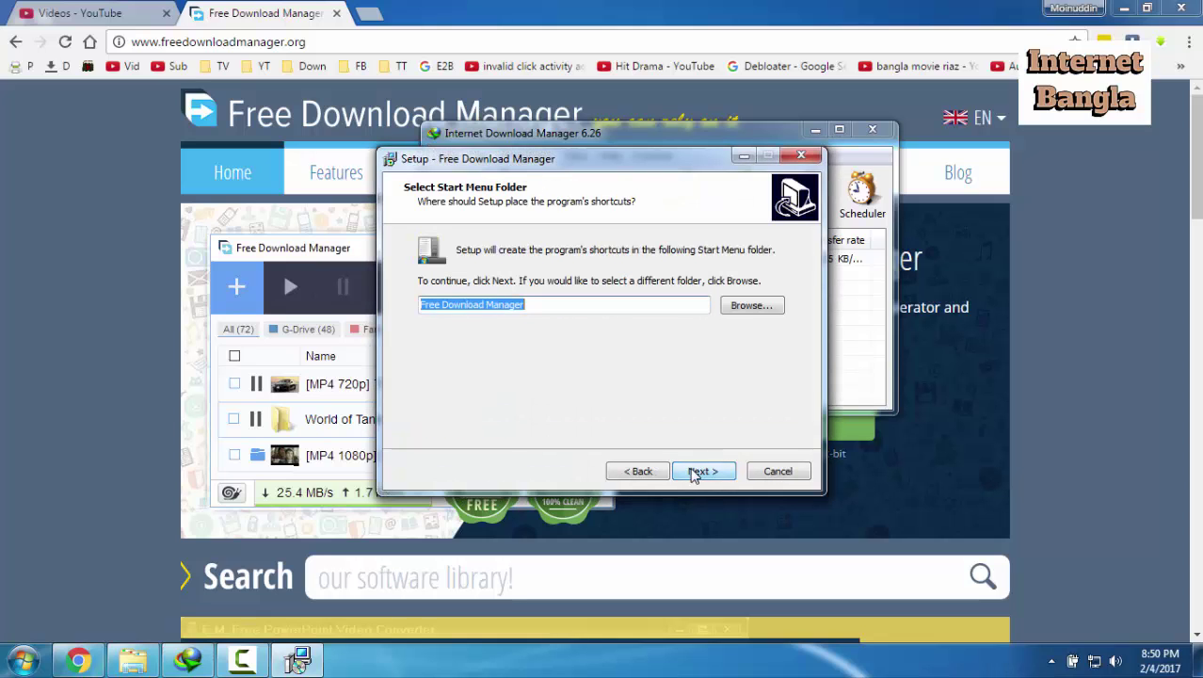
left_click(697, 473)
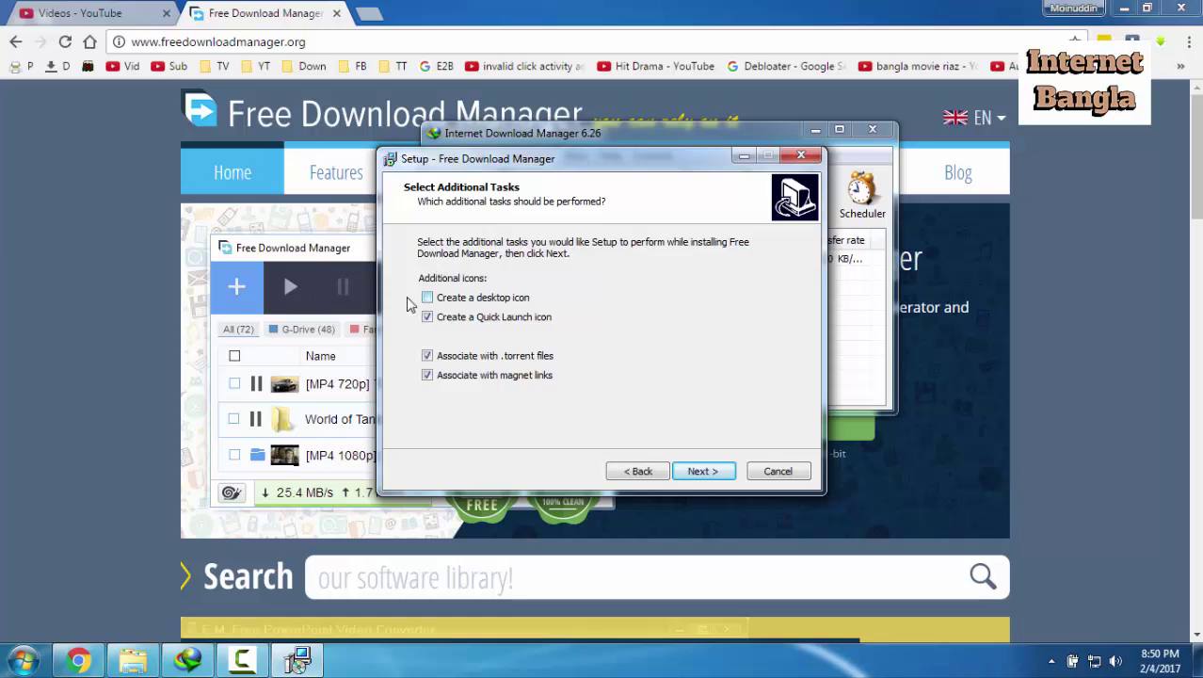
Install Free Download Manager without desktop or Quick Launch icons, and finish setup with the program set to launch.
left_click(428, 321)
left_click(698, 472)
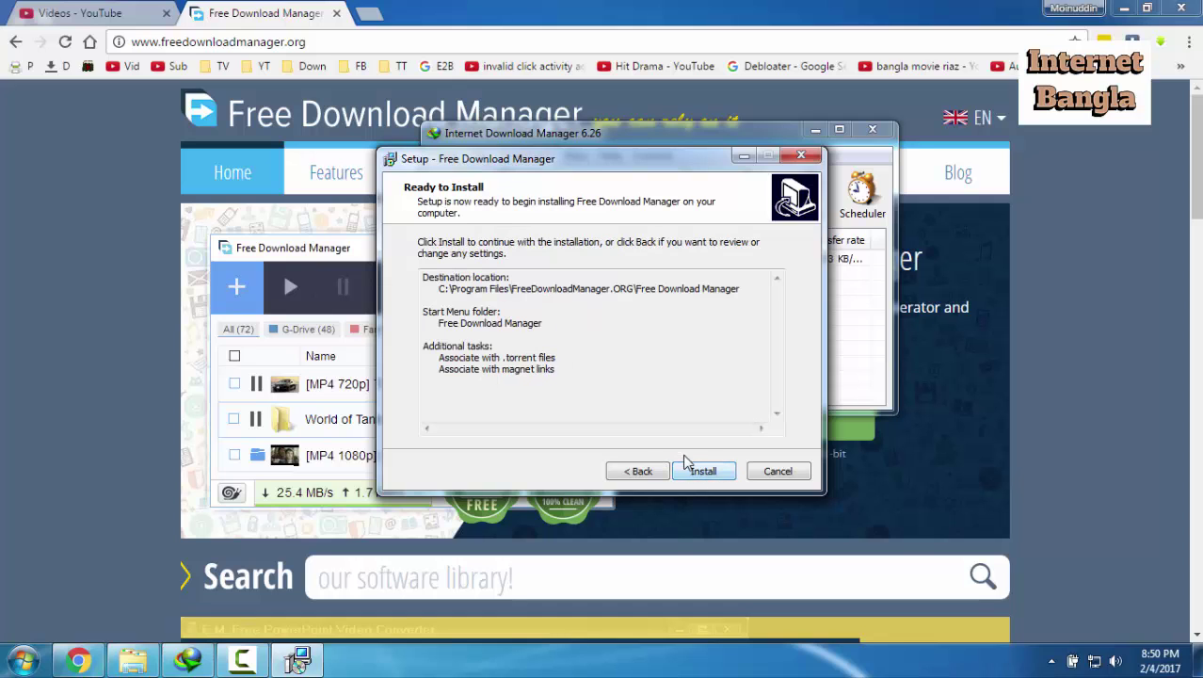
left_click(700, 473)
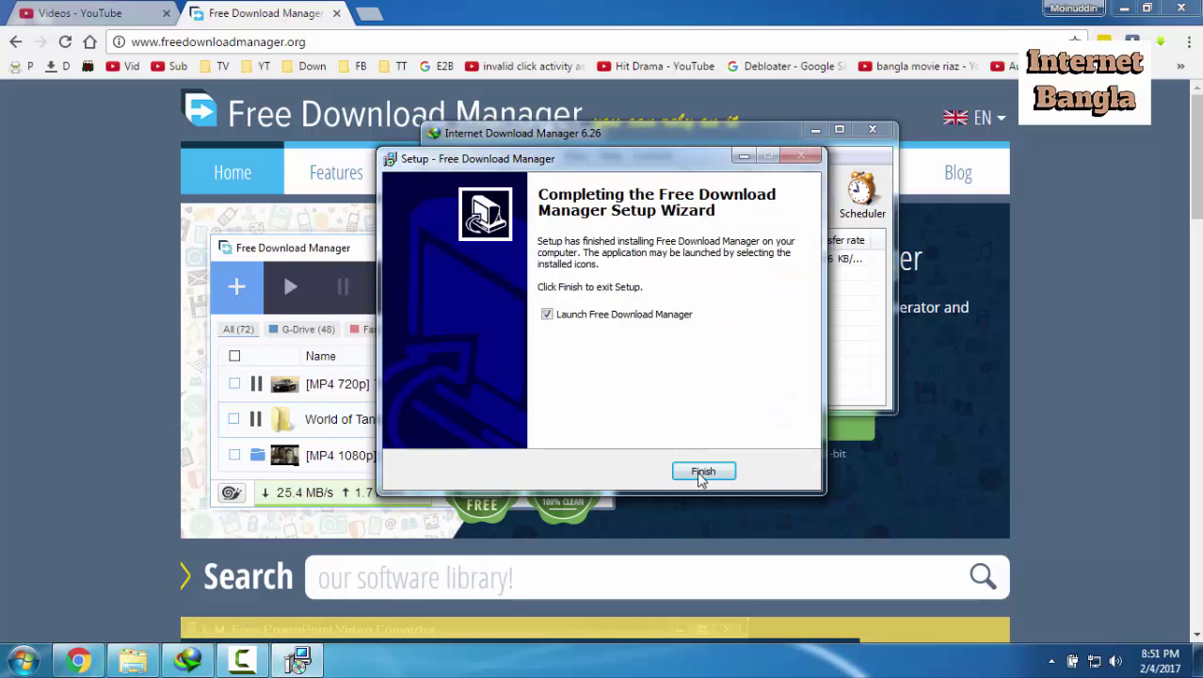
left_click(702, 473)
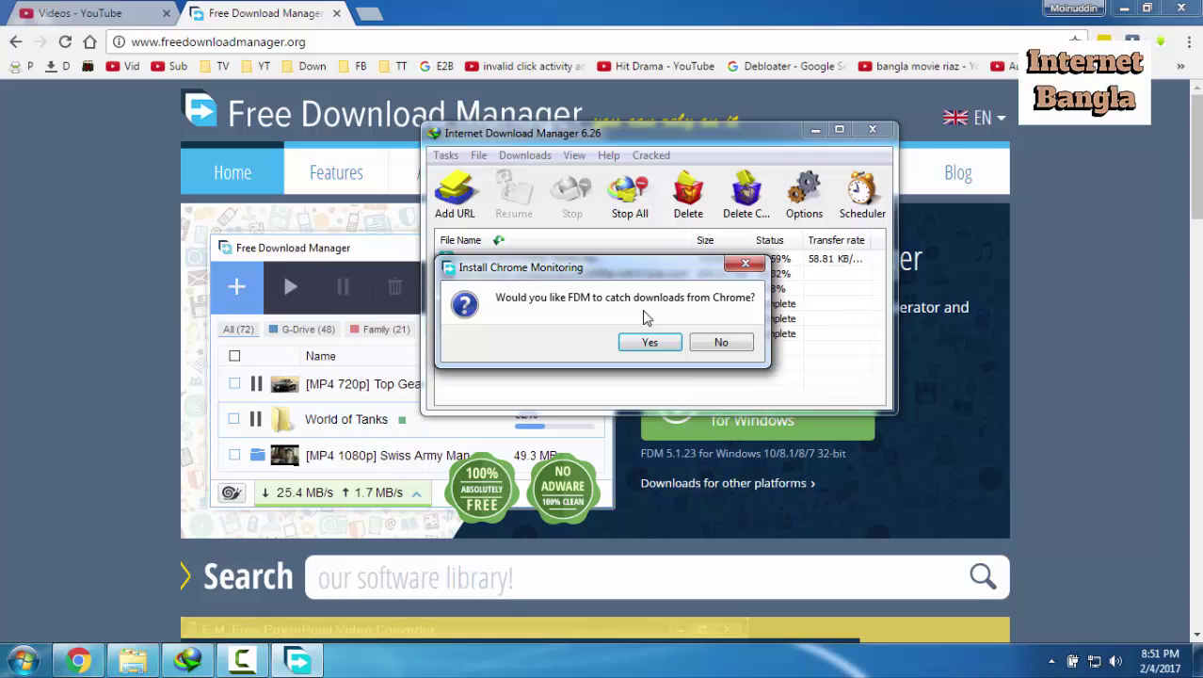
Let FDM catch downloads from Chrome and add the Free Download Manager Chrome extension from the Chrome Web Store.
left_click(649, 345)
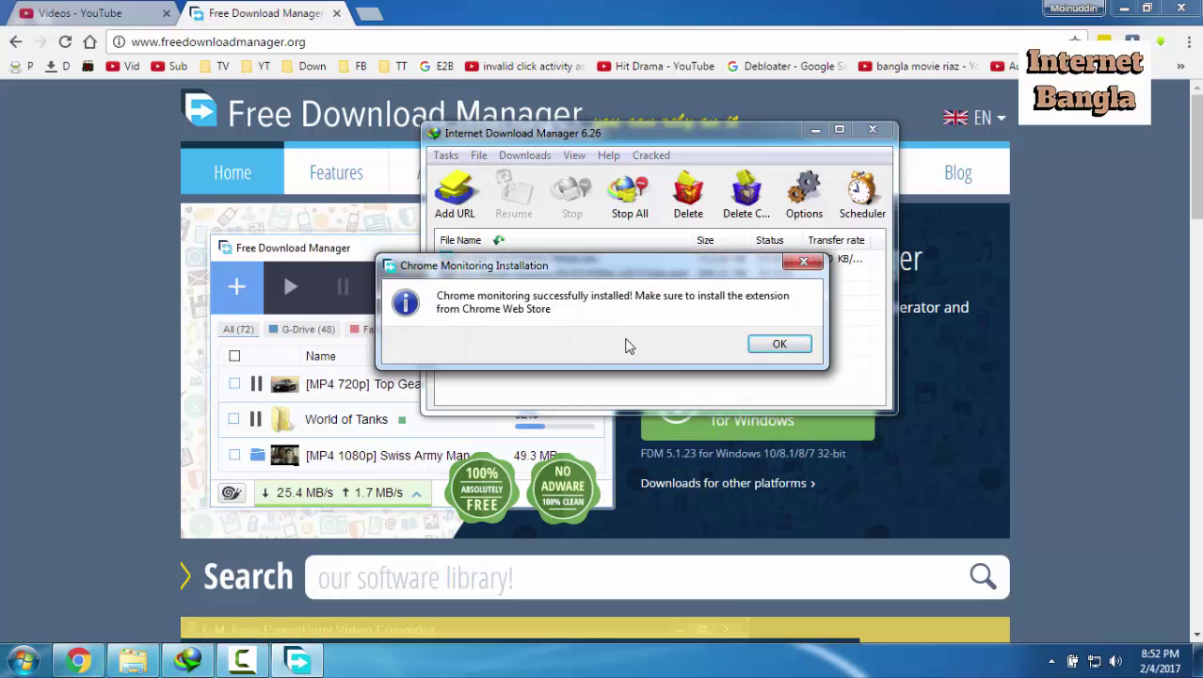
left_click(772, 348)
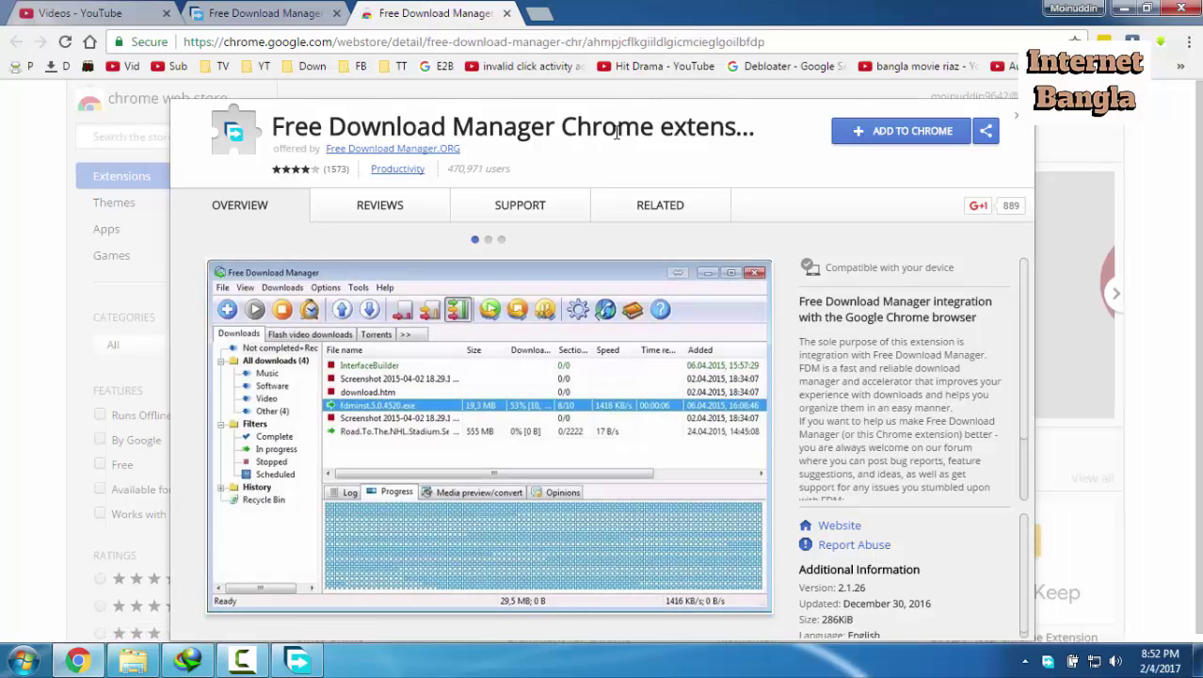
left_click(914, 134)
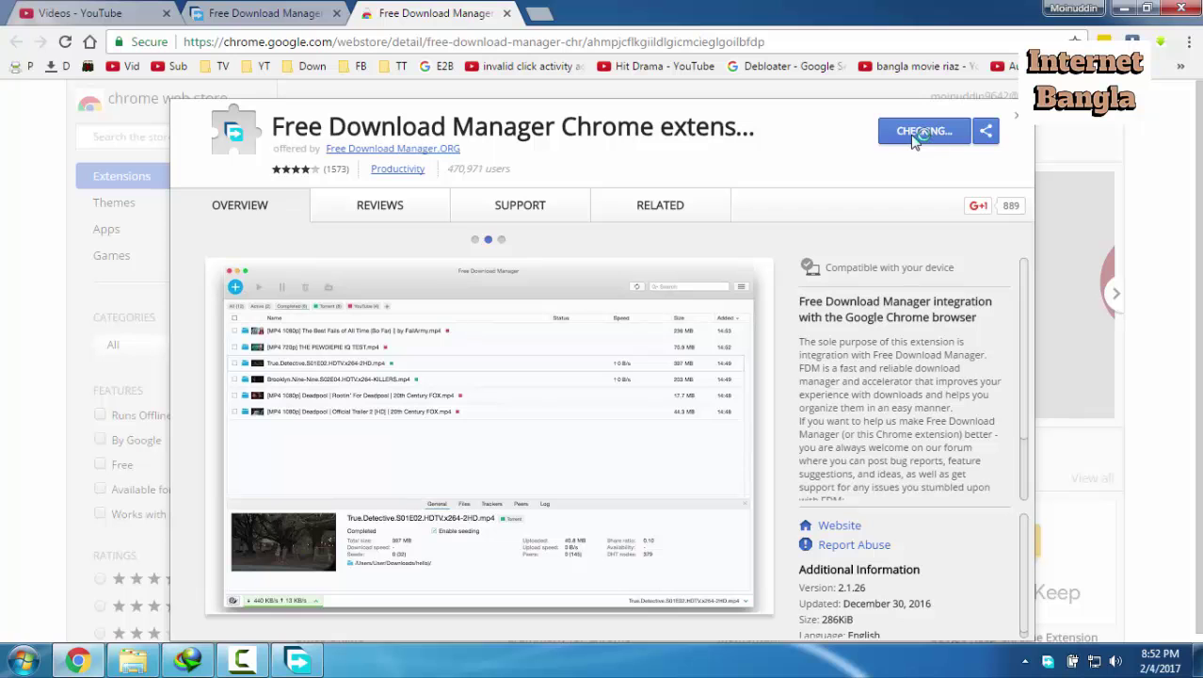
left_click(618, 293)
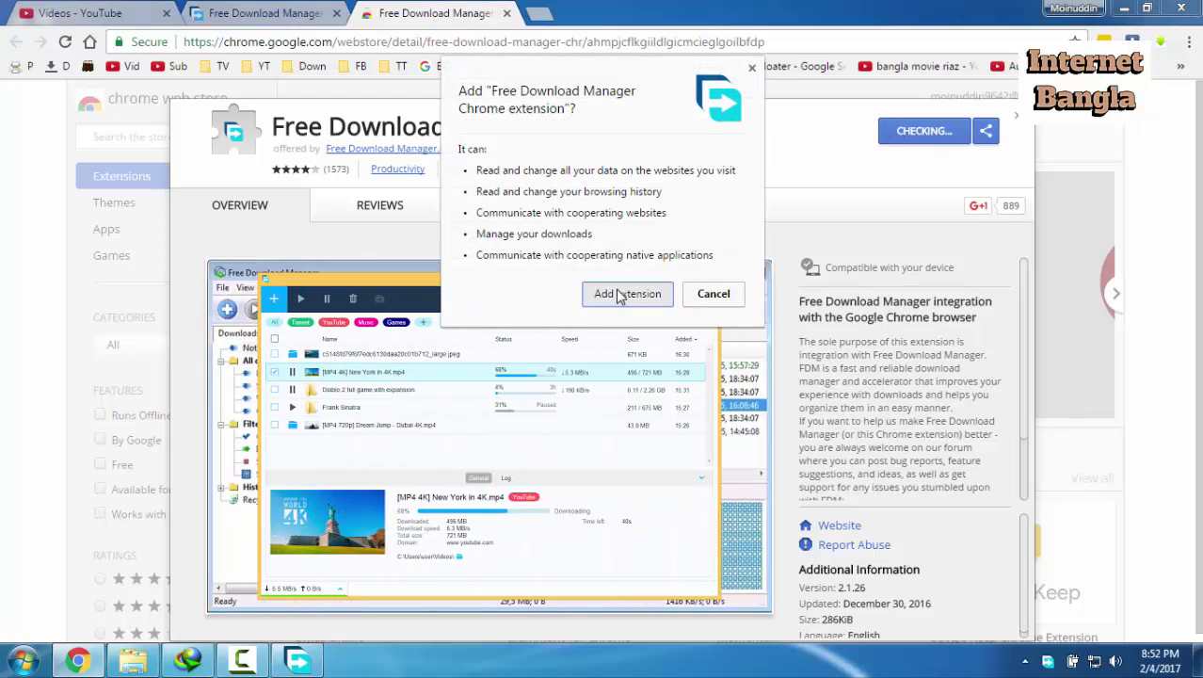
Bookmark the Chrome Web Store page of the Free Download Manager extension.
left_click(563, 42)
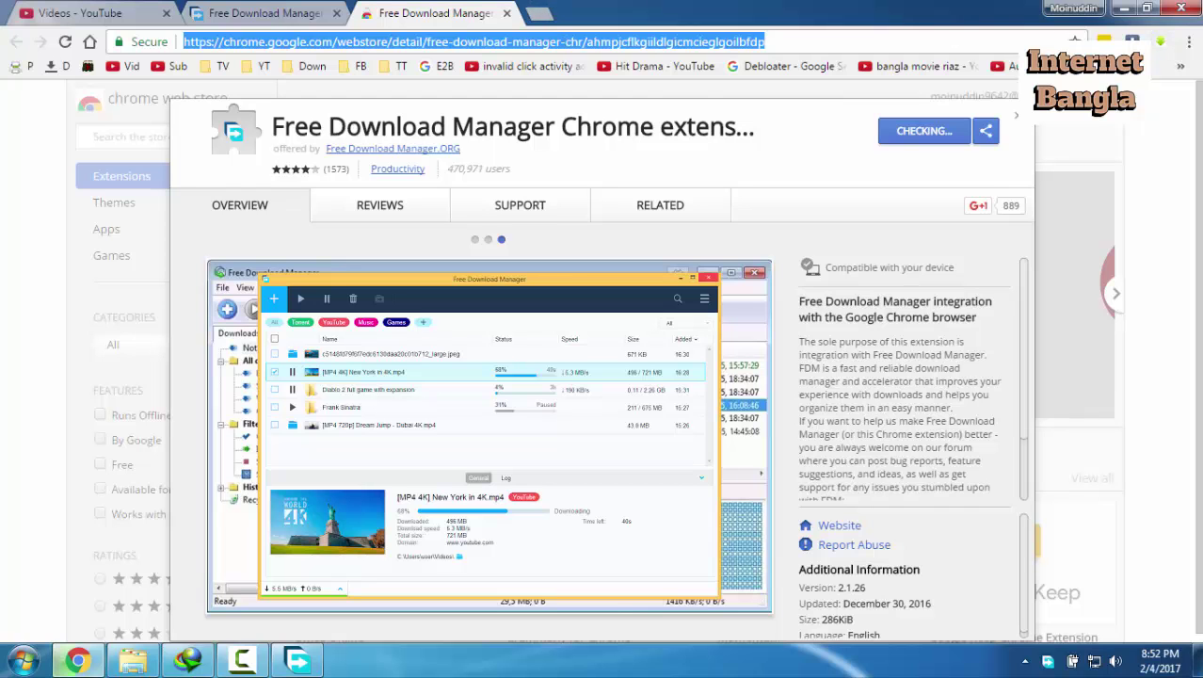
key("ctrl+d")
left_click(1045, 167)
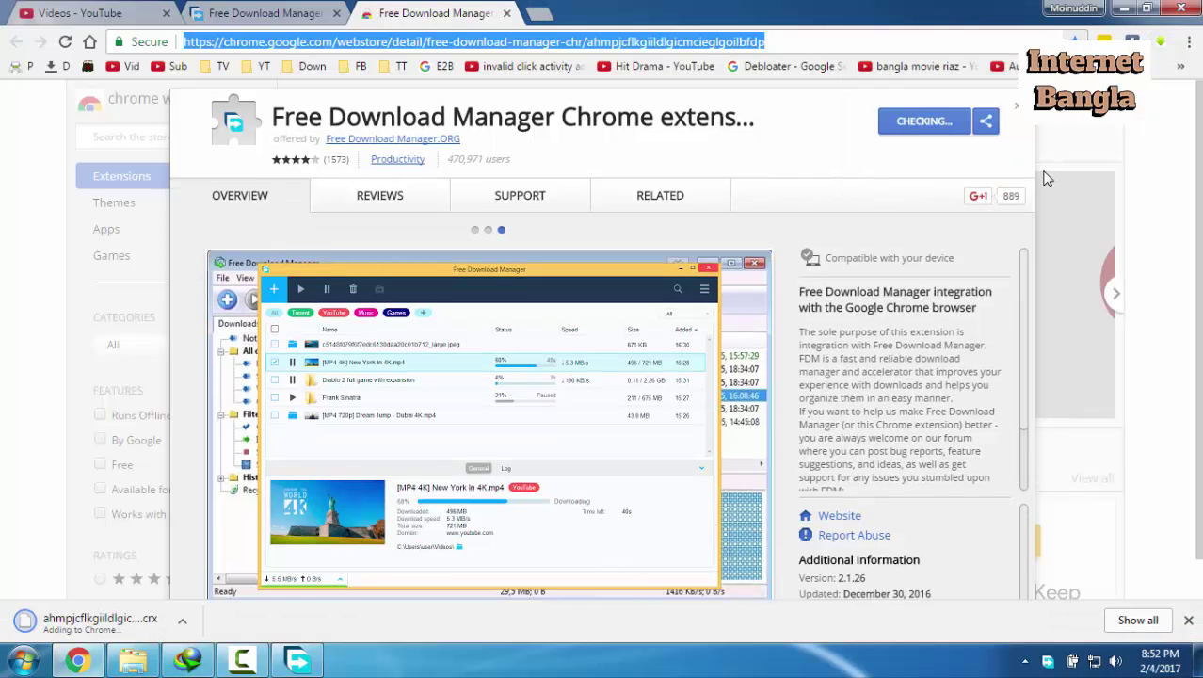
Close the extension, Free Download Manager and YouTube tabs, keeping only one new blank tab open.
left_click(506, 15)
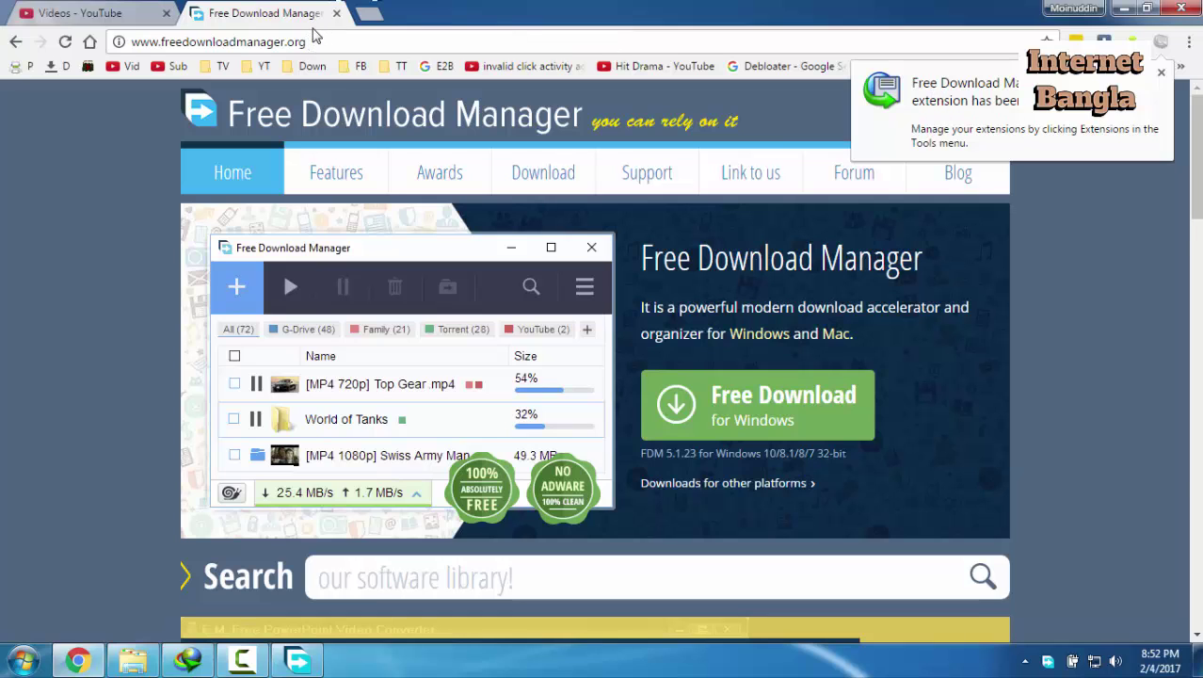
left_click(336, 14)
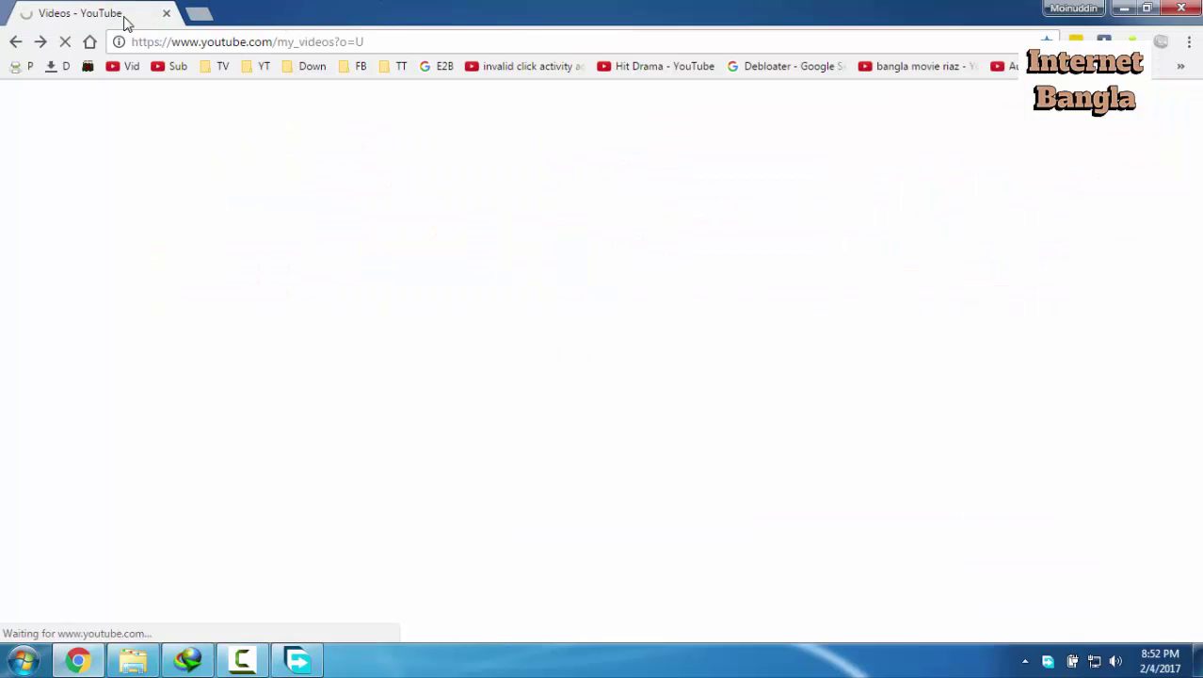
key("ctrl+t")
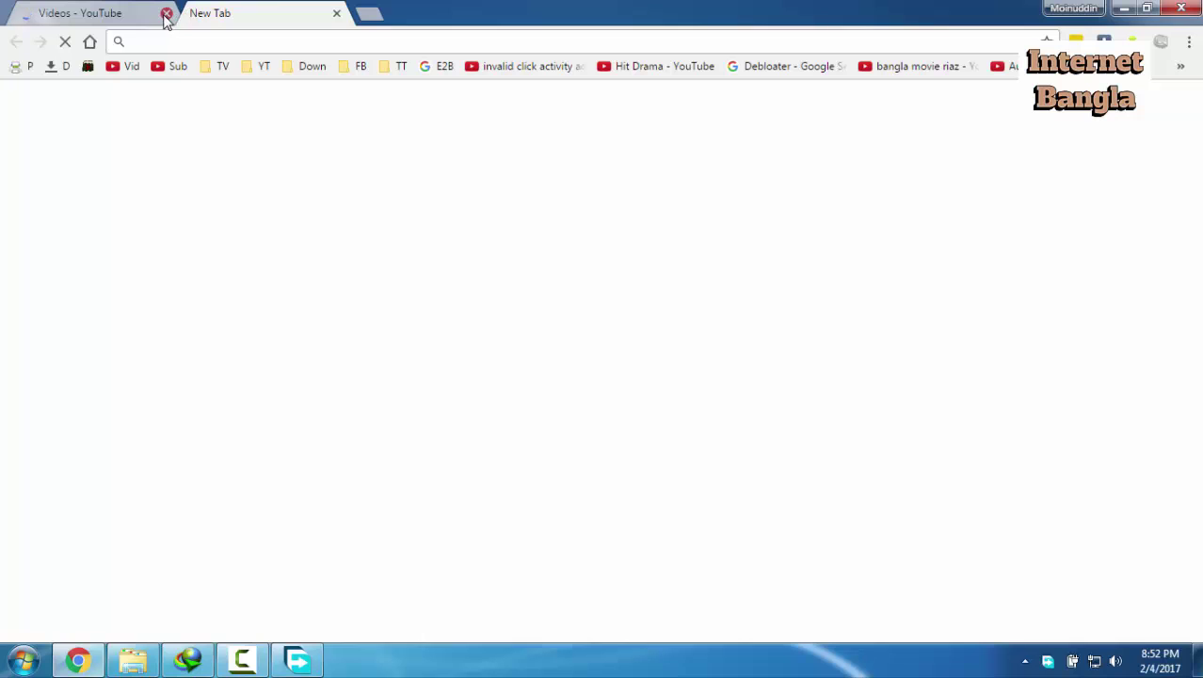
left_click(165, 13)
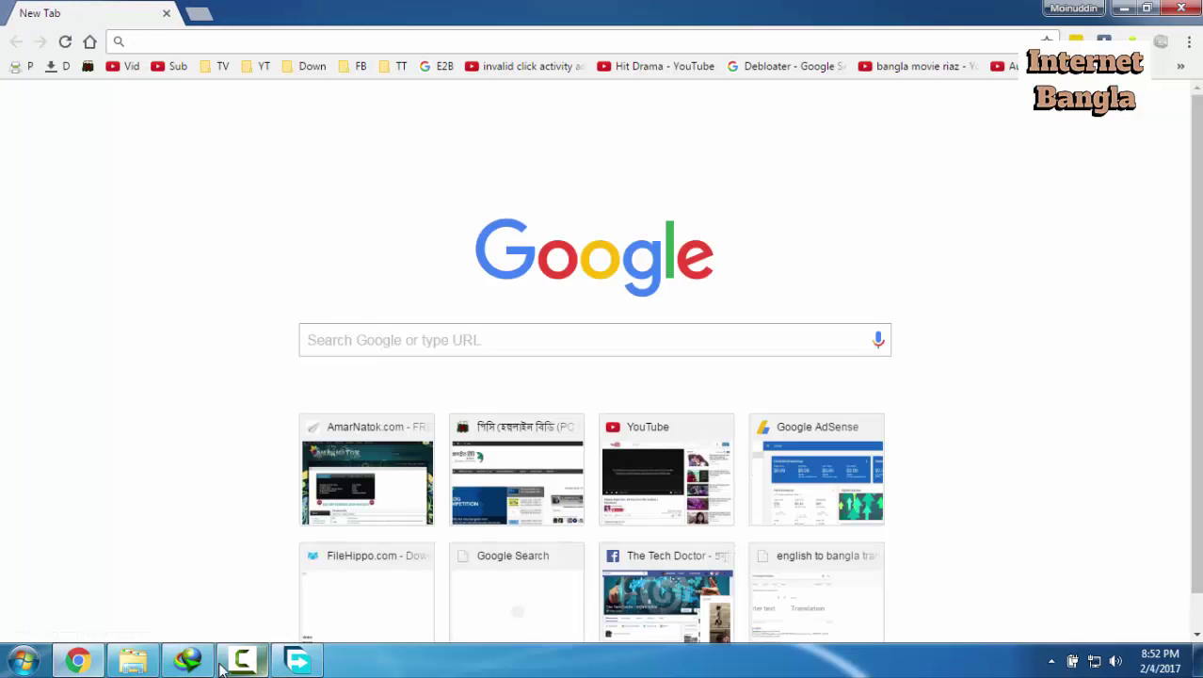
Switch to Internet Download Manager and delete the fdm5_x86_setup.exe entry from the download list.
left_click(183, 660)
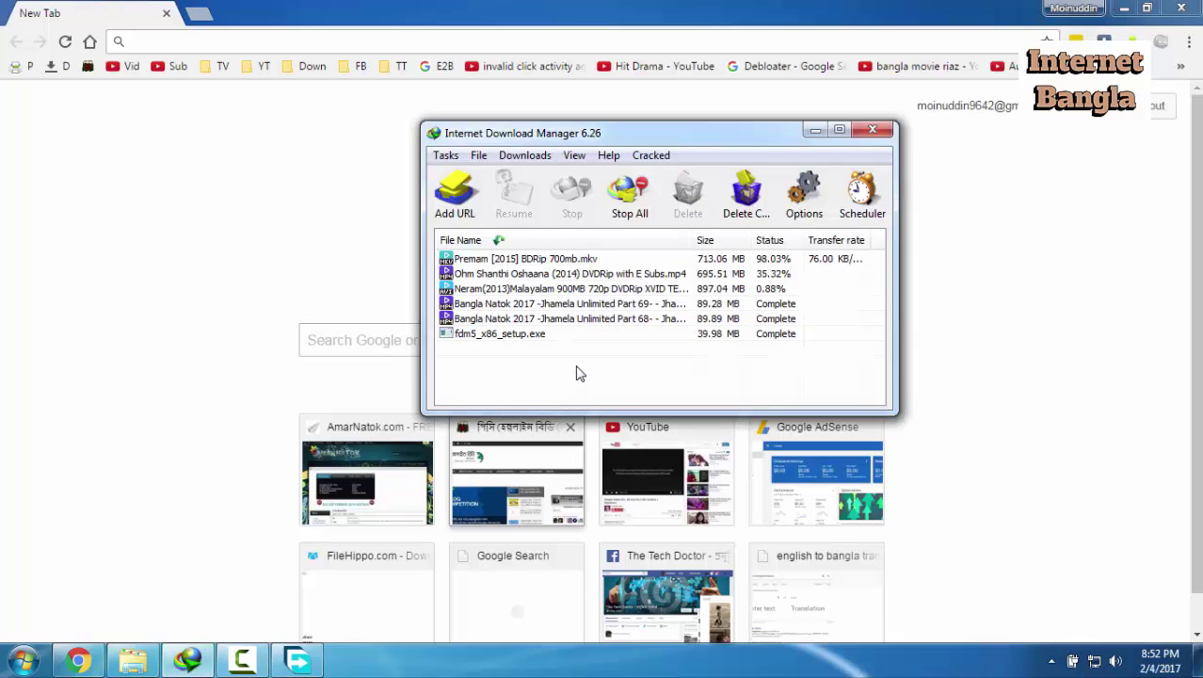
left_click(560, 337)
left_click(689, 193)
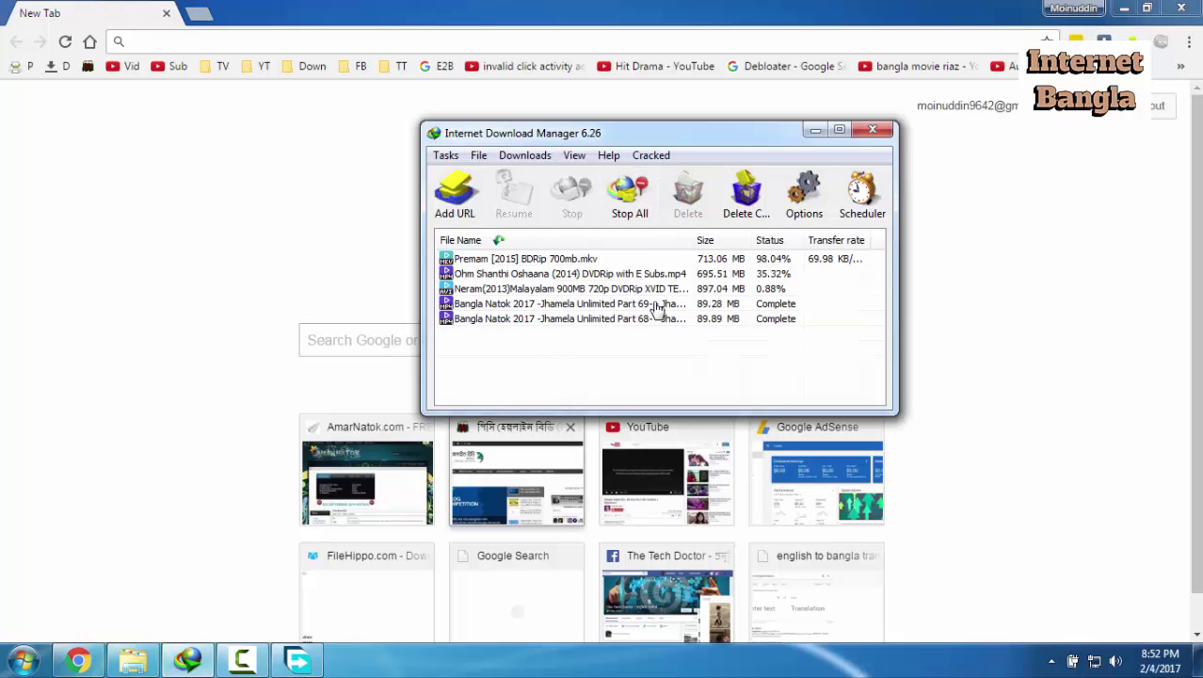
Try to open the Bangla Natok 2017 Jhamela Unlimited Part 69 video, and start redownloading it.
right_click(652, 307)
left_click(692, 316)
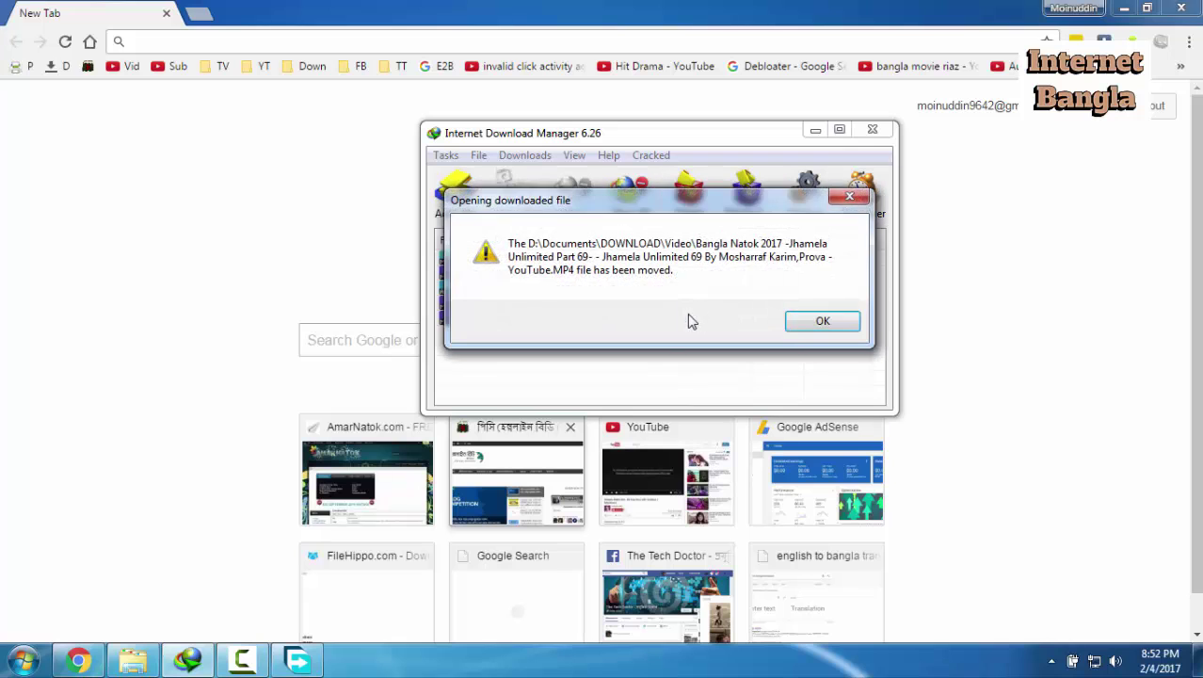
left_click(817, 321)
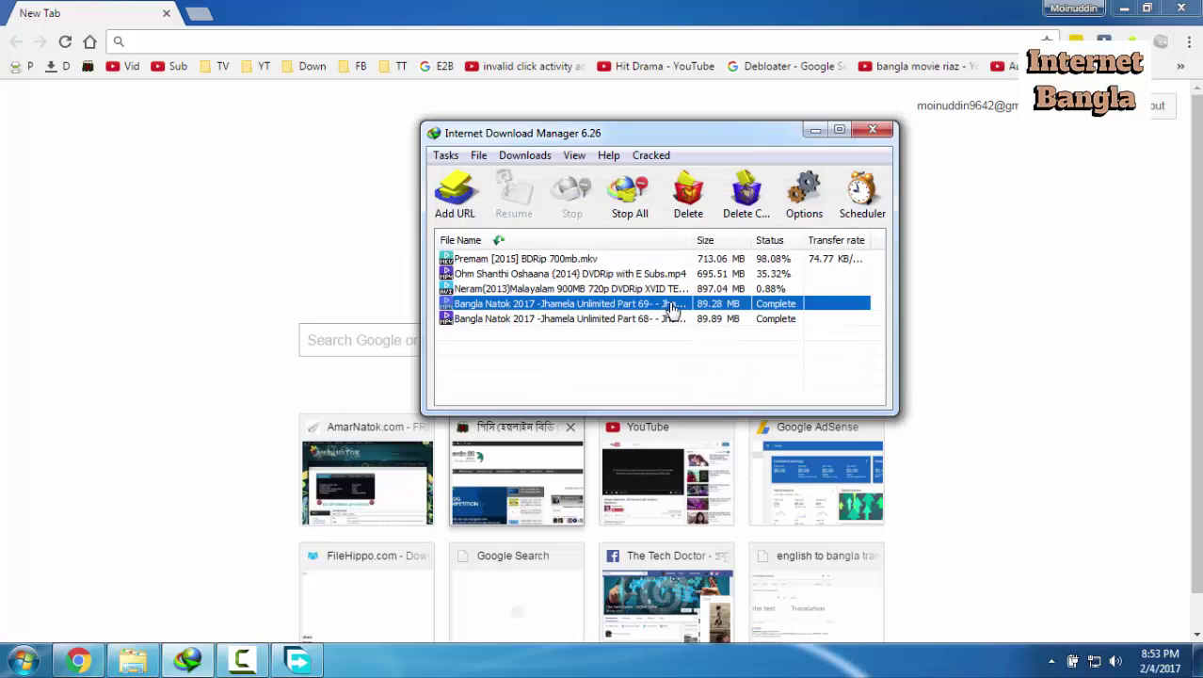
right_click(671, 307)
left_click(728, 405)
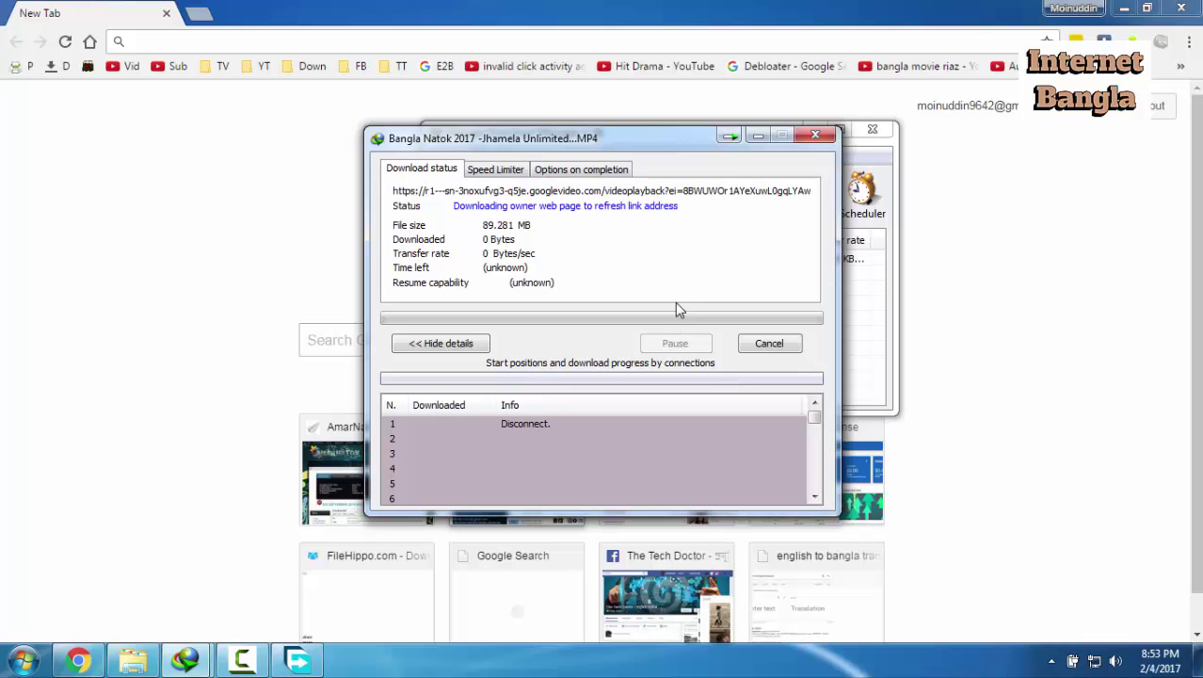
Try to redownload and resume the Bangla Natok 2017 Jhamela Unlimited Part 68 video, closing its download status window.
left_click(728, 138)
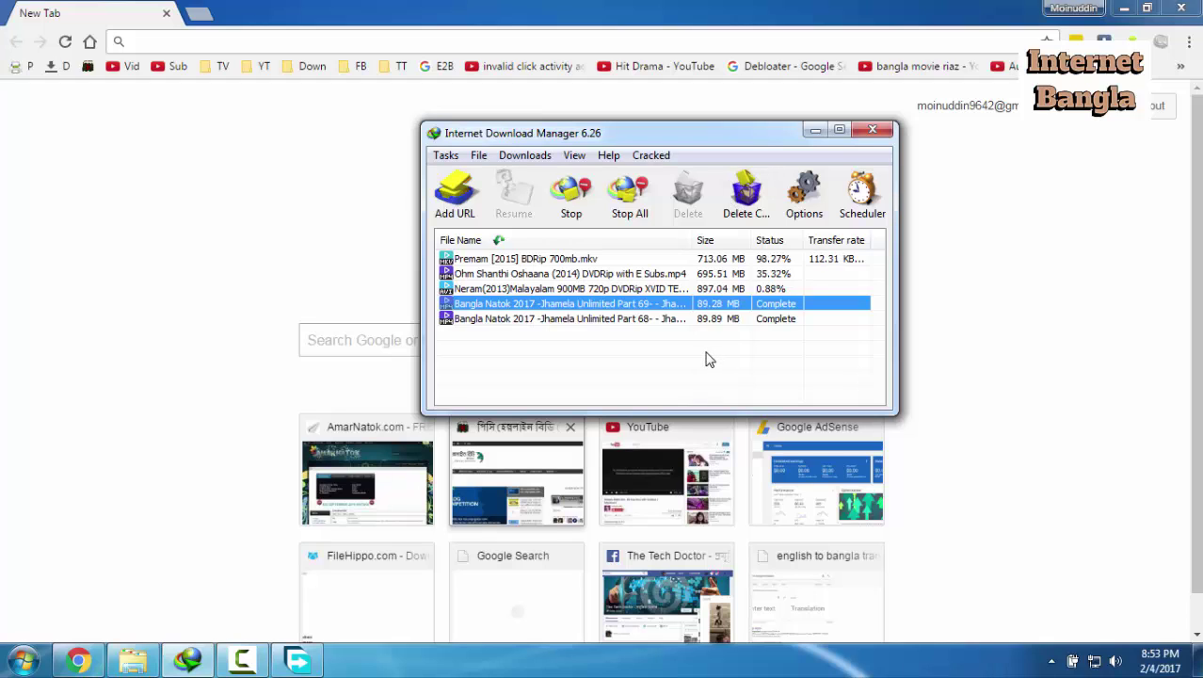
right_click(617, 320)
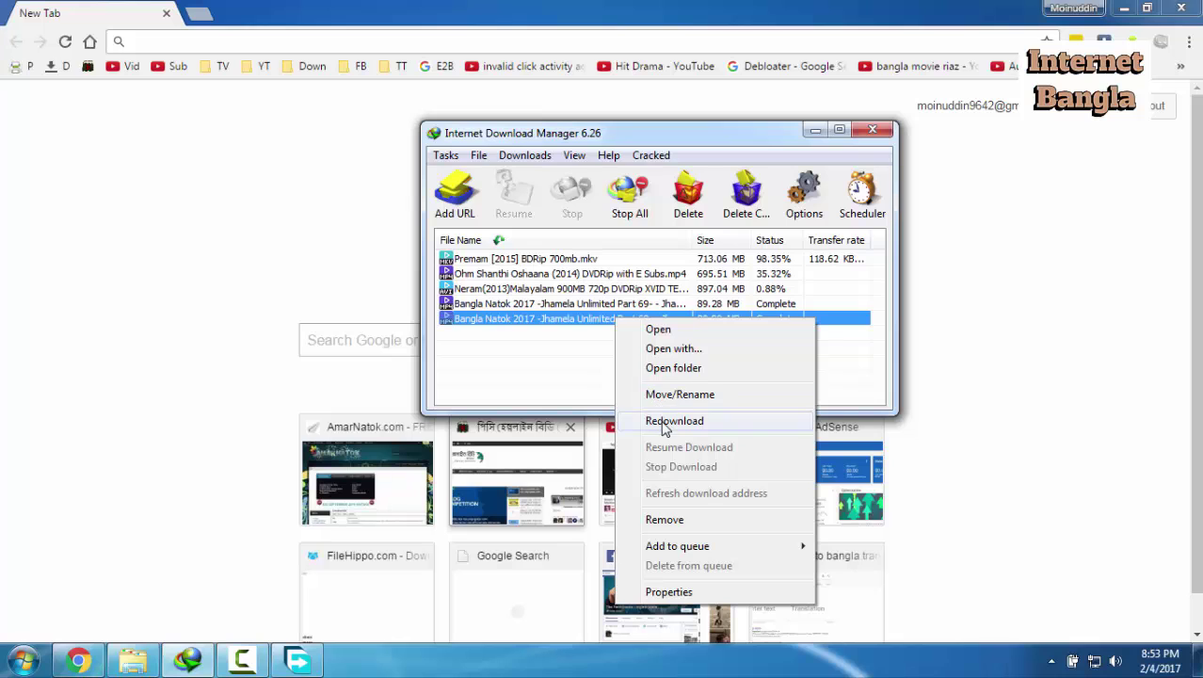
left_click(663, 424)
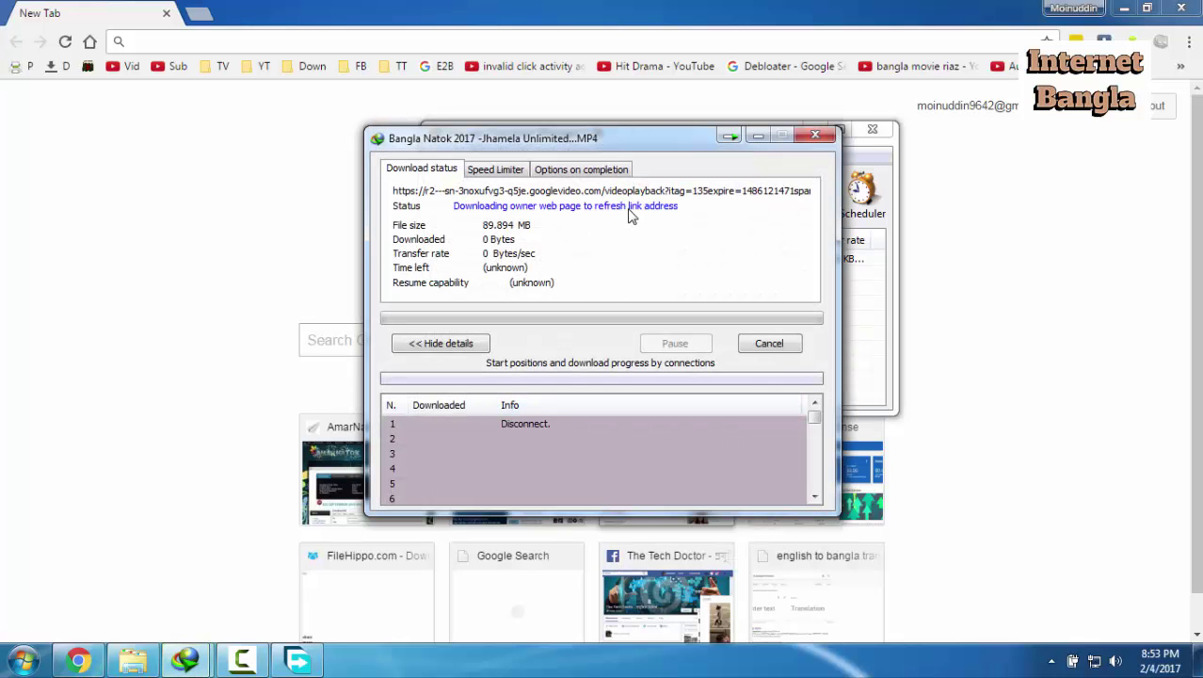
left_click(716, 356)
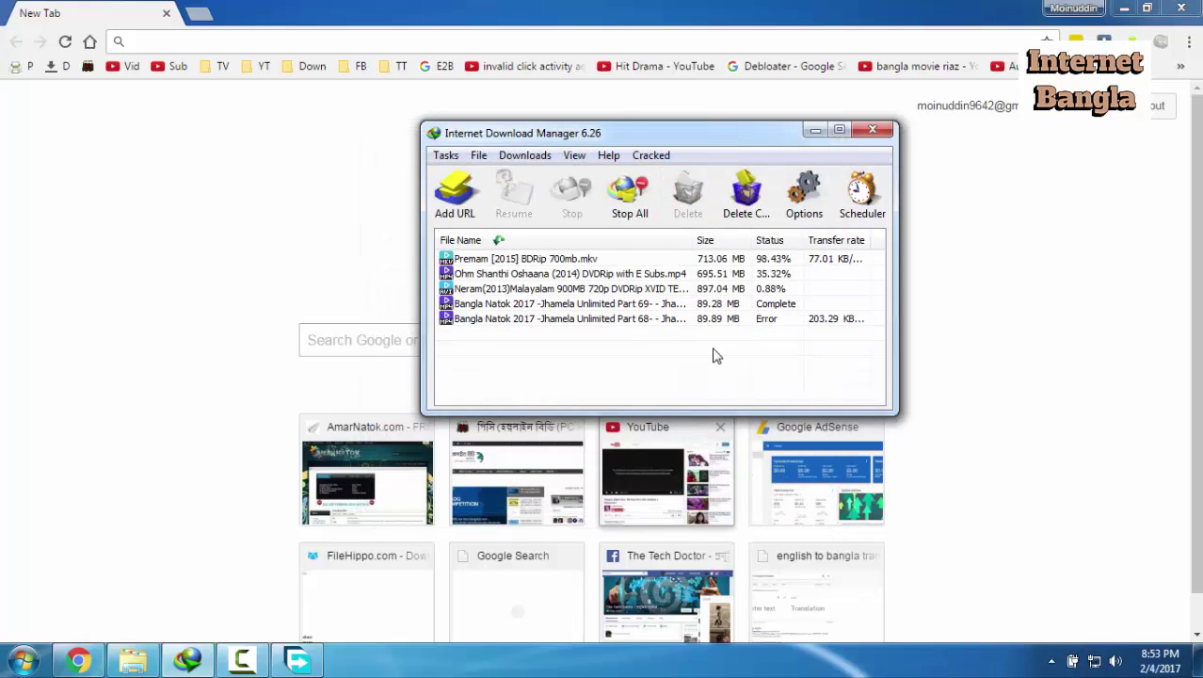
right_click(702, 319)
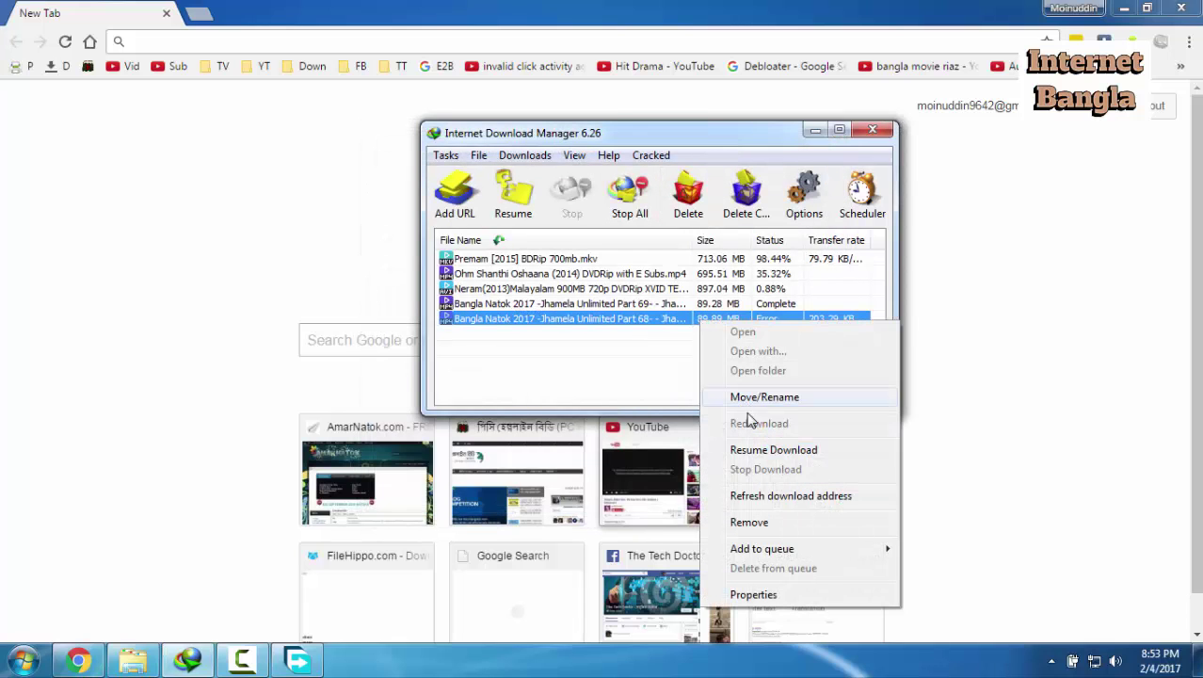
left_click(754, 451)
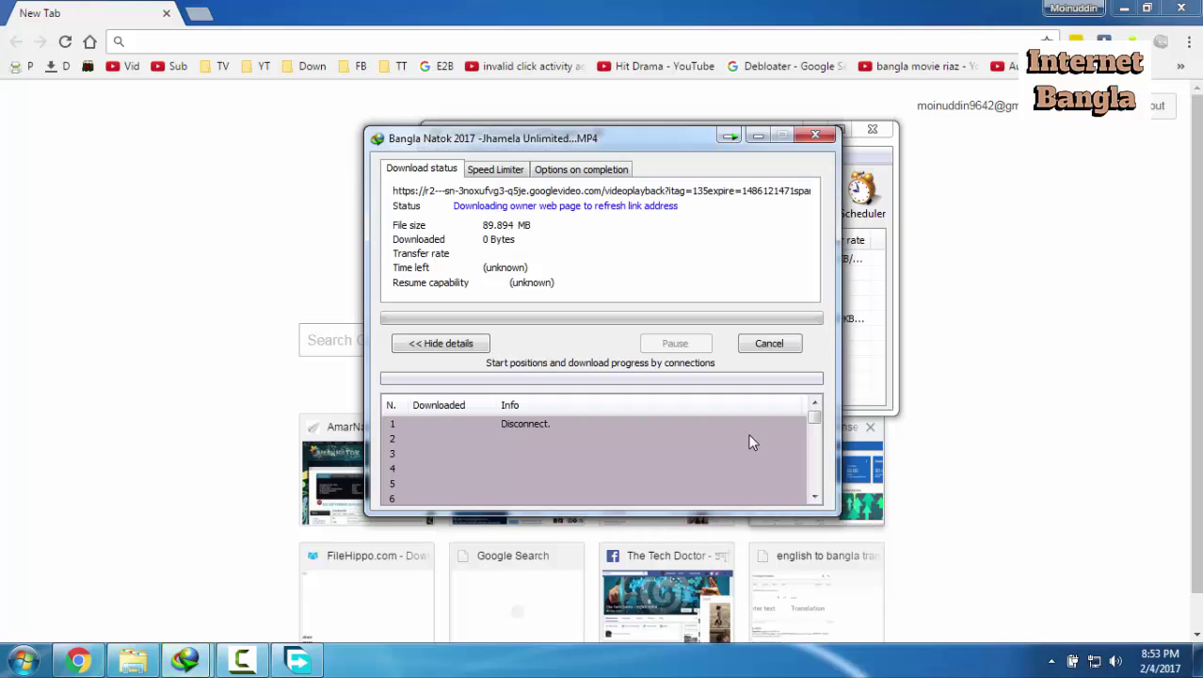
left_click(815, 135)
left_click(672, 352)
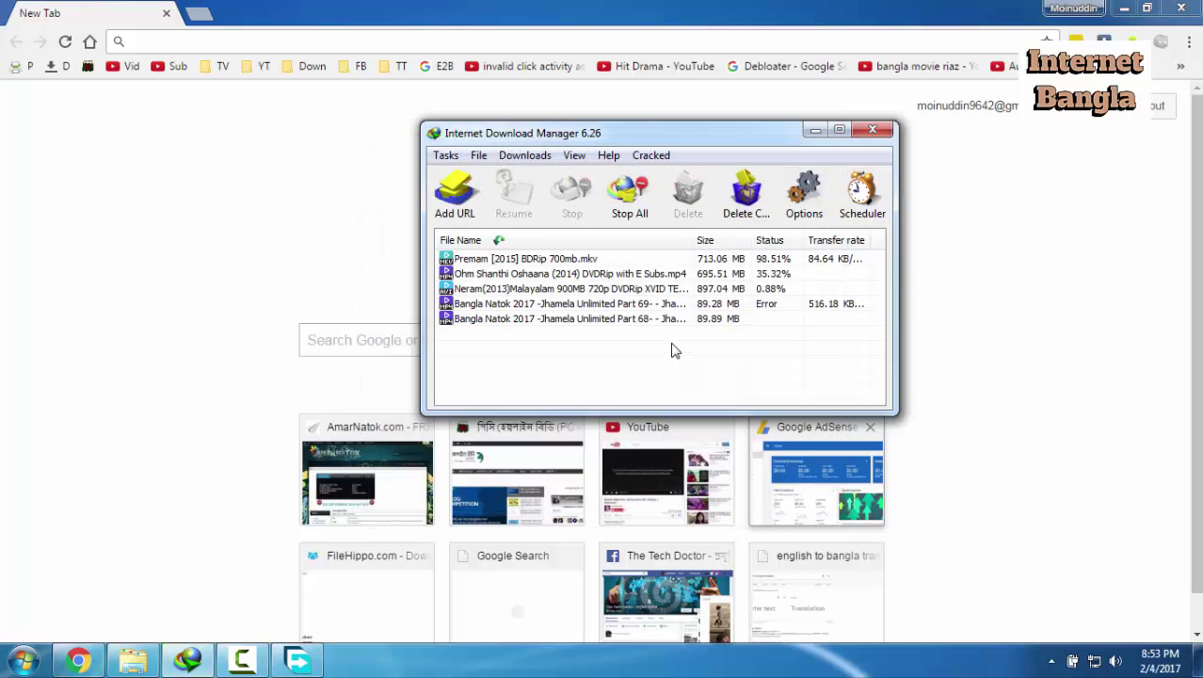
Refresh the download address of the failed Jhamela Unlimited Part 69 entry to bring up its YouTube page.
left_click(673, 308)
right_click(673, 307)
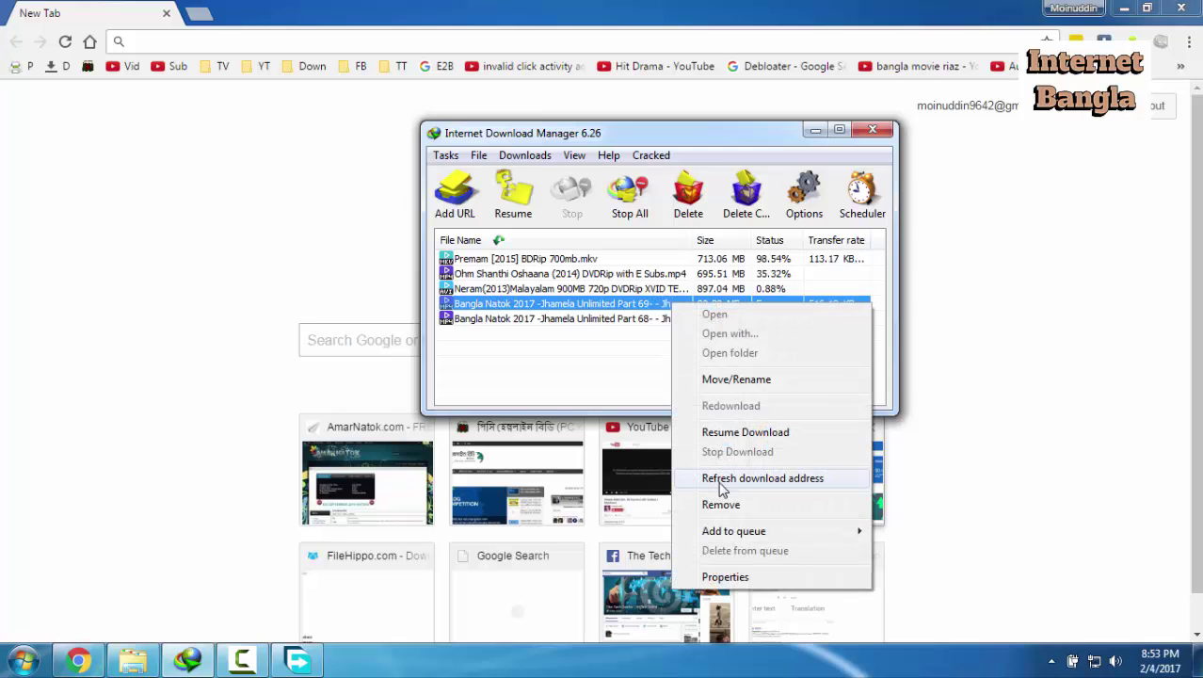
left_click(715, 476)
left_click(685, 372)
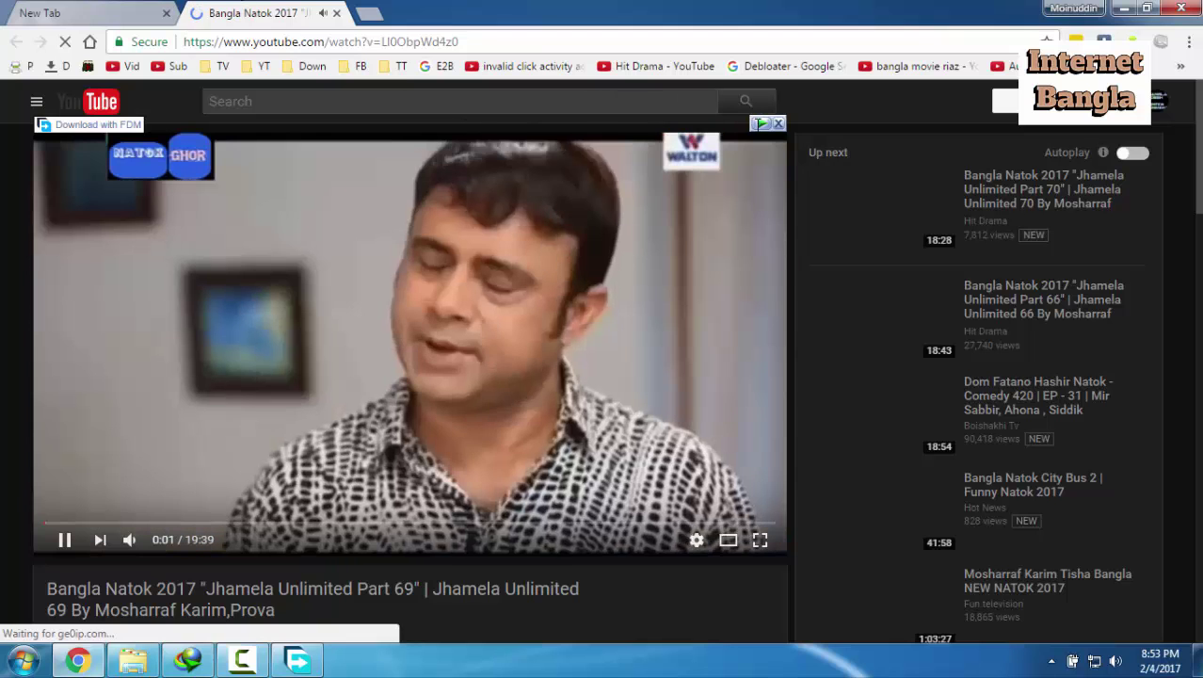
Start a new Internet Download Manager download of the Part 69 video as MP4 480p, rejecting it as the expired download's new address.
left_click(753, 122)
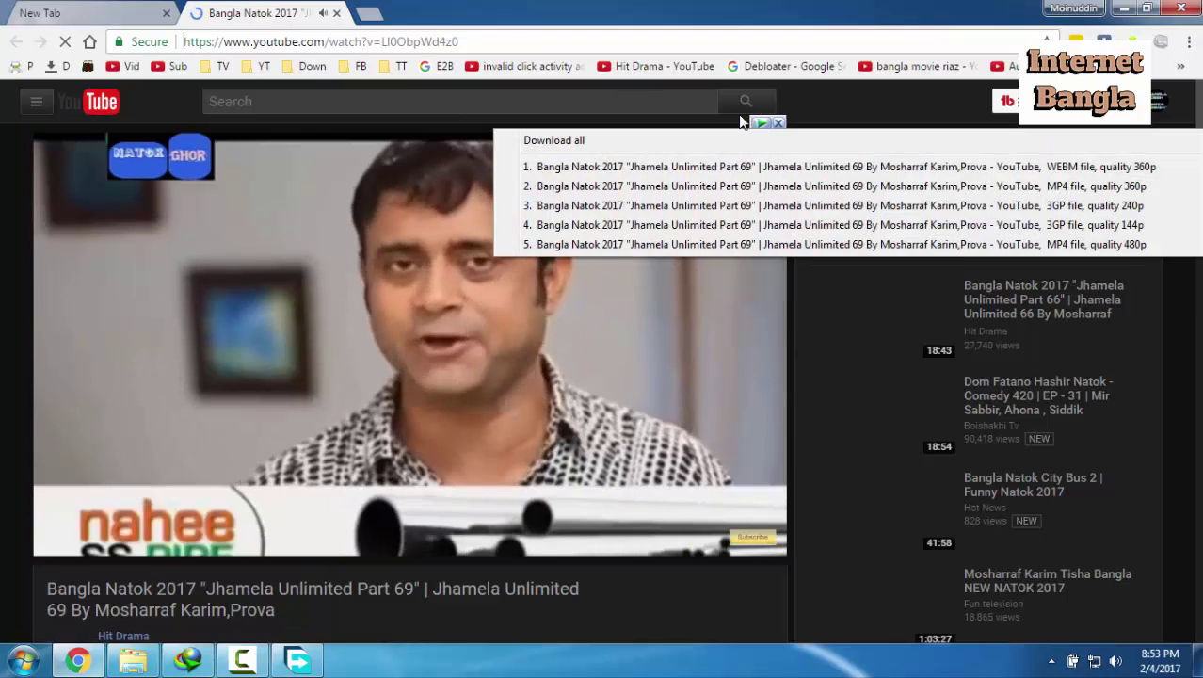
left_click(743, 243)
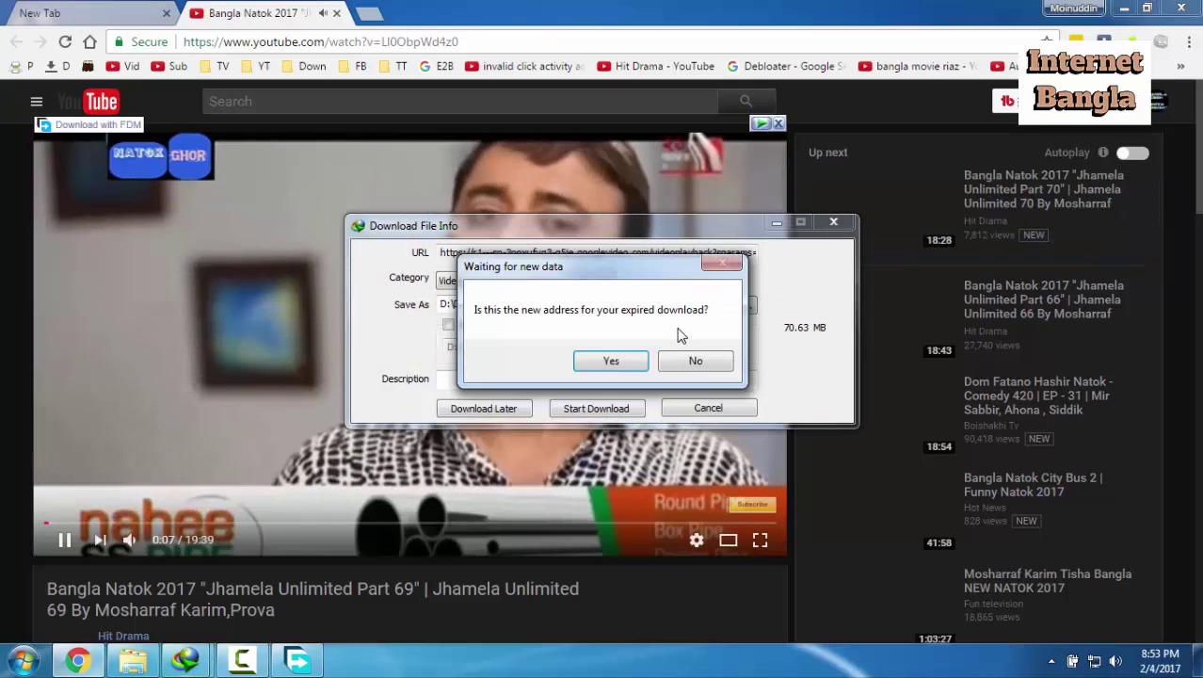
left_click(694, 360)
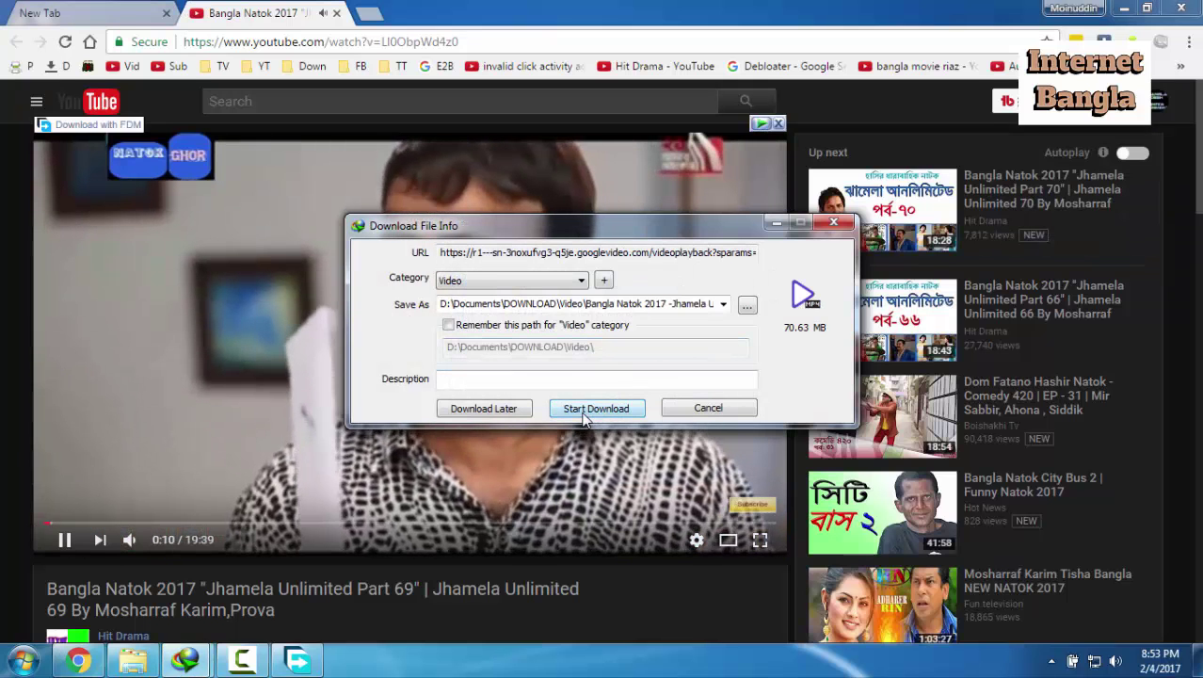
left_click(596, 411)
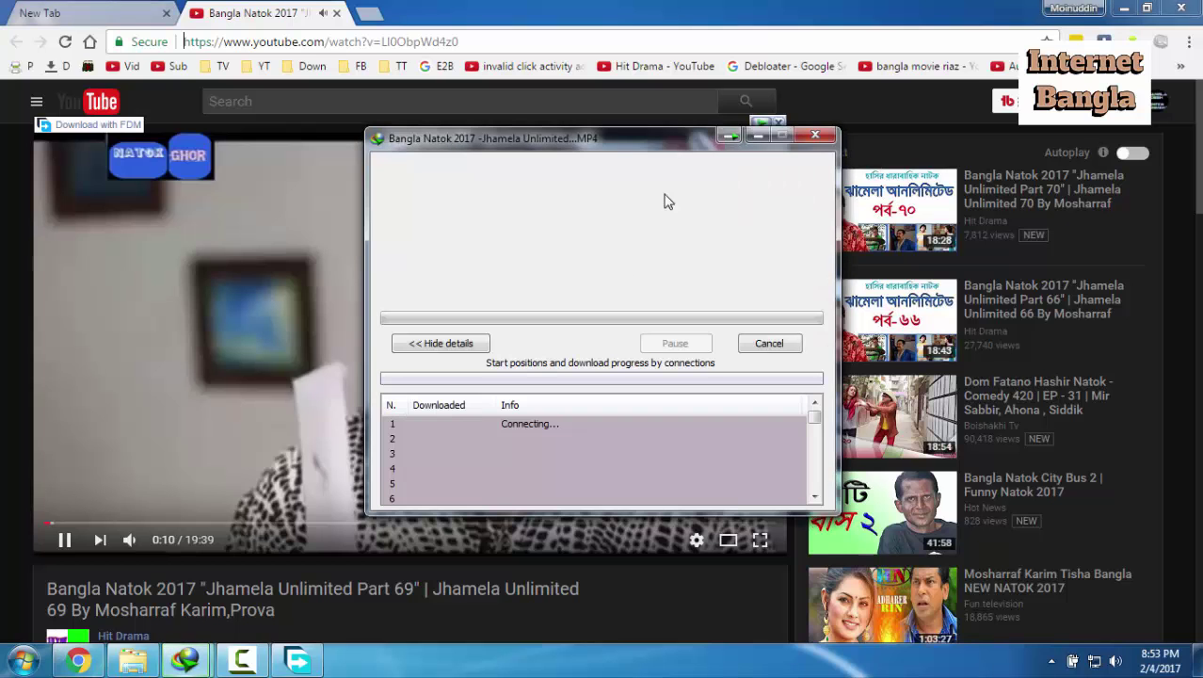
left_click(725, 136)
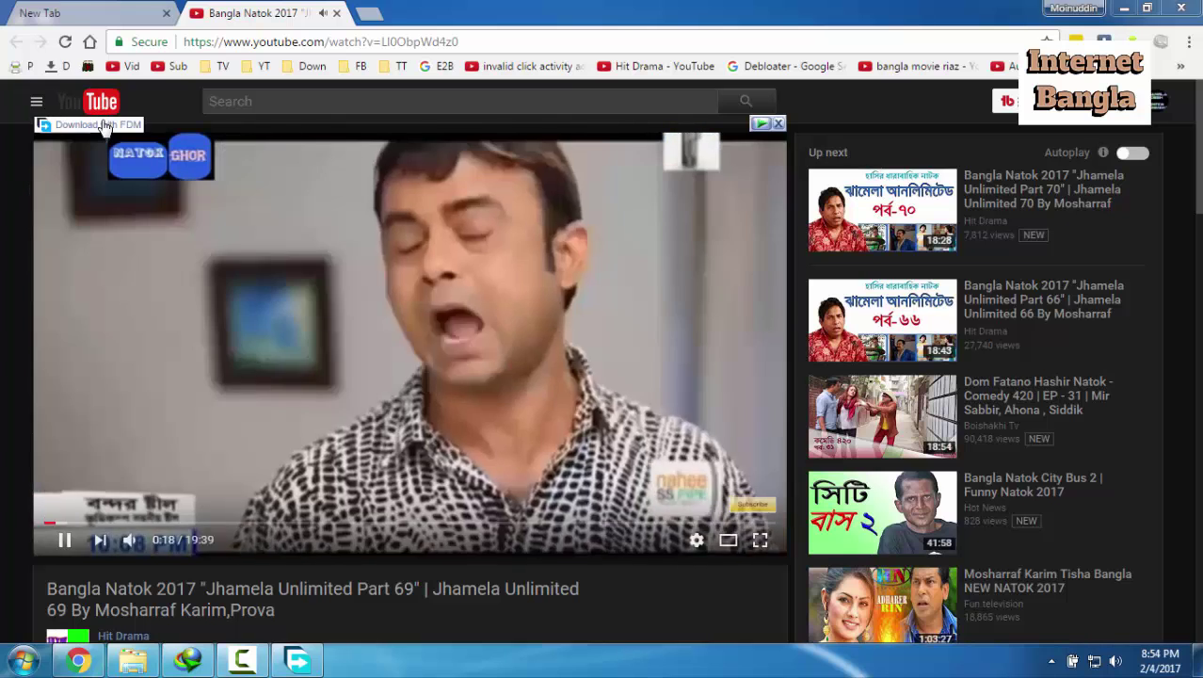
Send the Part 69 YouTube video to Free Download Manager, pause playback, and choose the MP4 480p quality.
left_click(102, 125)
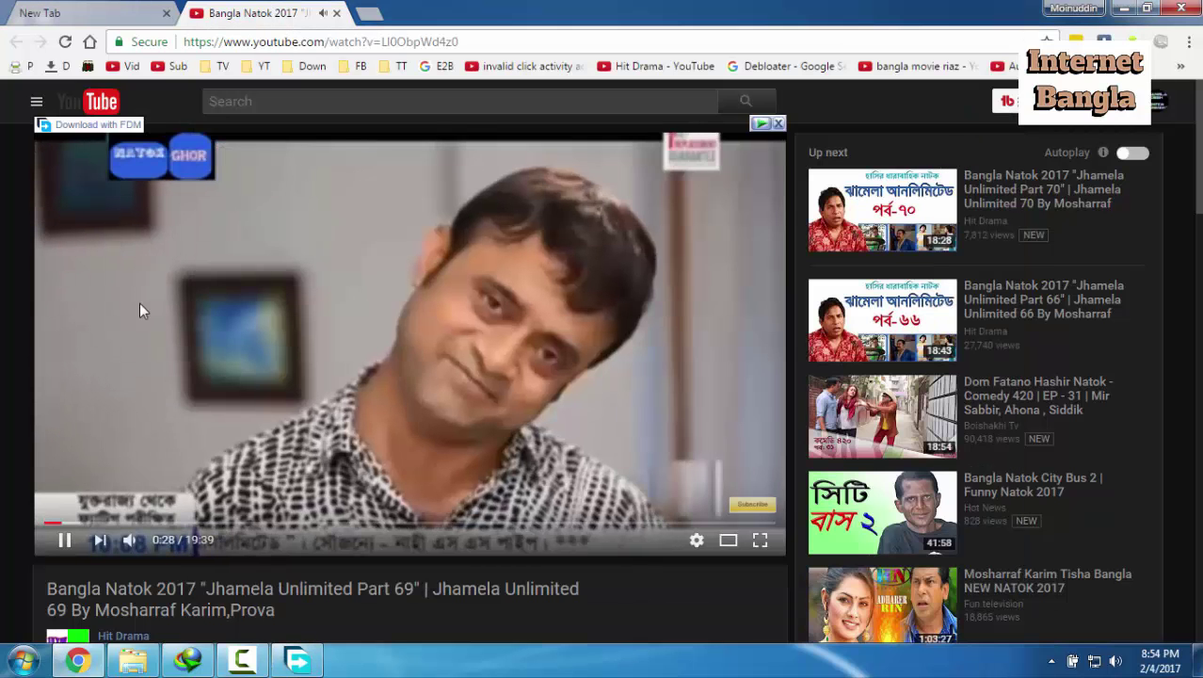
left_click(140, 303)
left_click(294, 661)
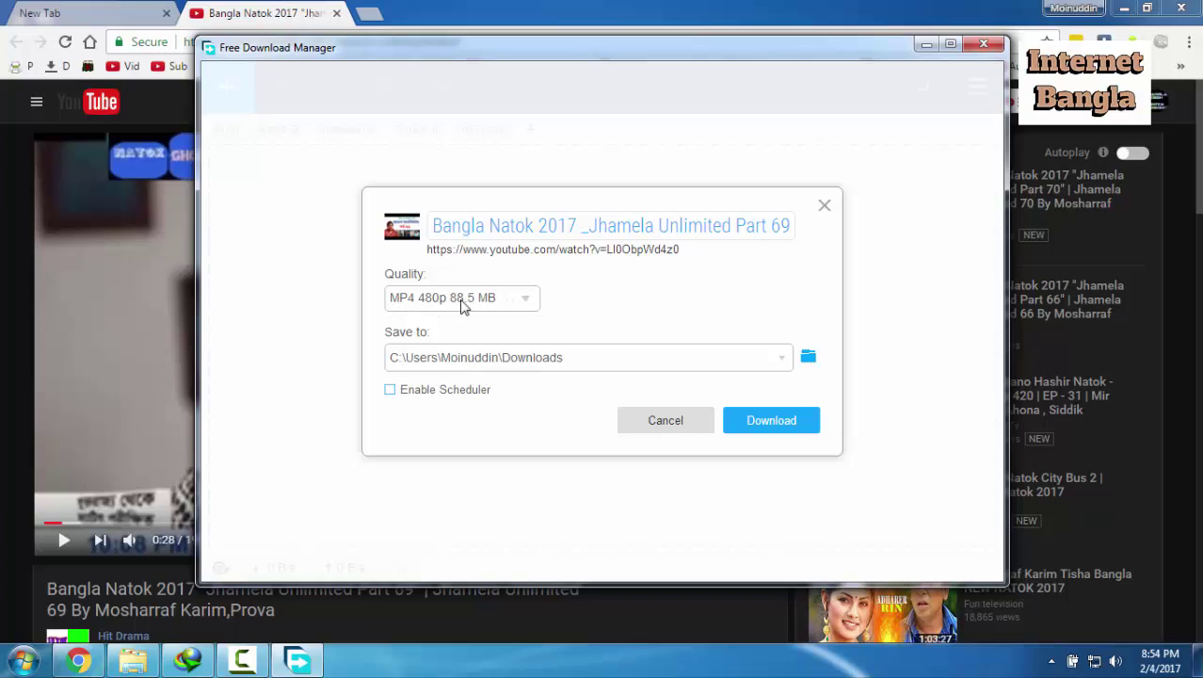
left_click(528, 299)
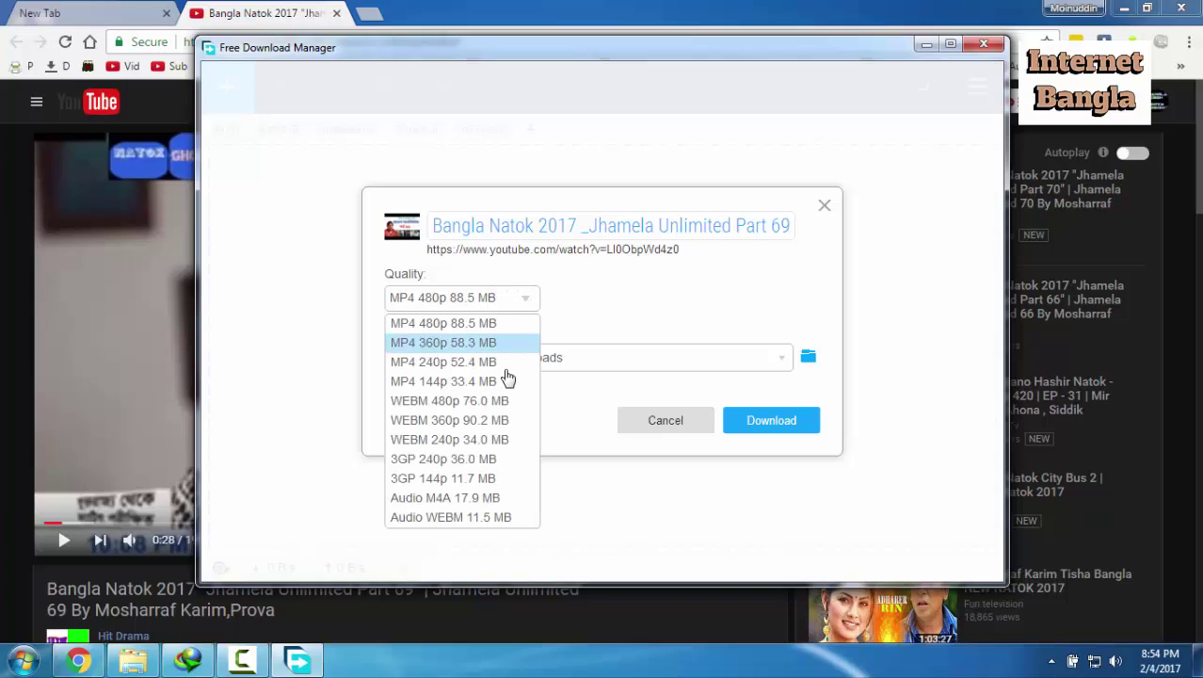
left_click(482, 324)
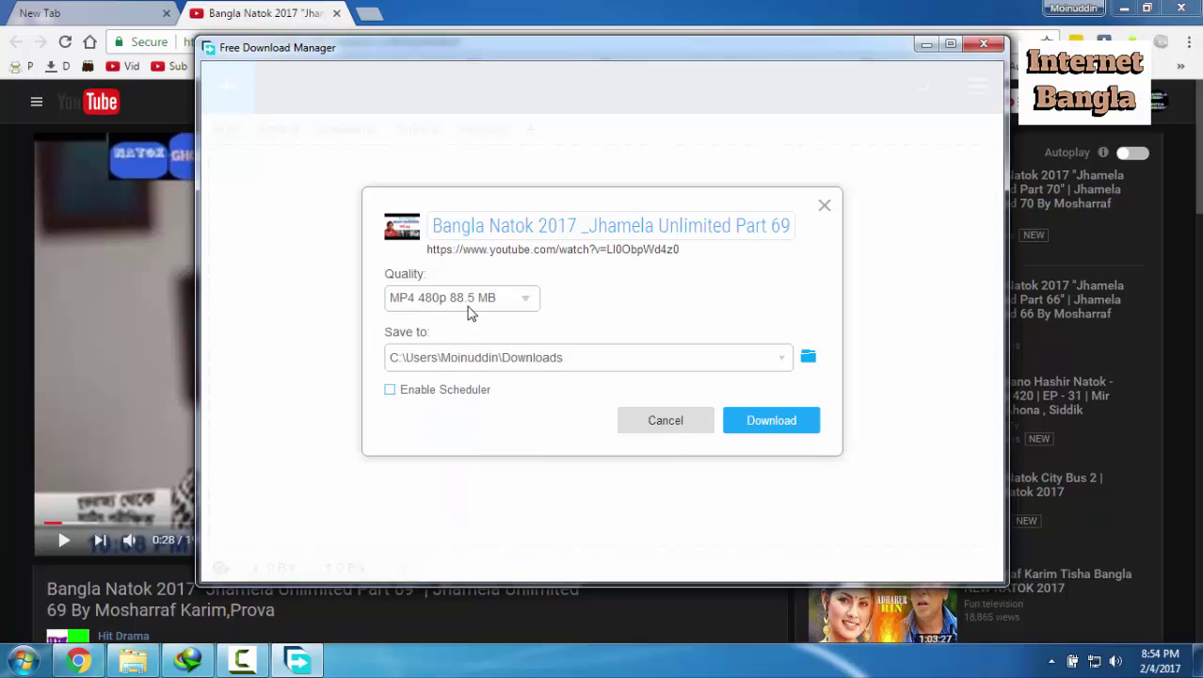
Set the save folder to D:\Documents\DOWNLOAD\Video and start the Free Download Manager download.
left_click(787, 362)
left_click(787, 362)
left_click(809, 360)
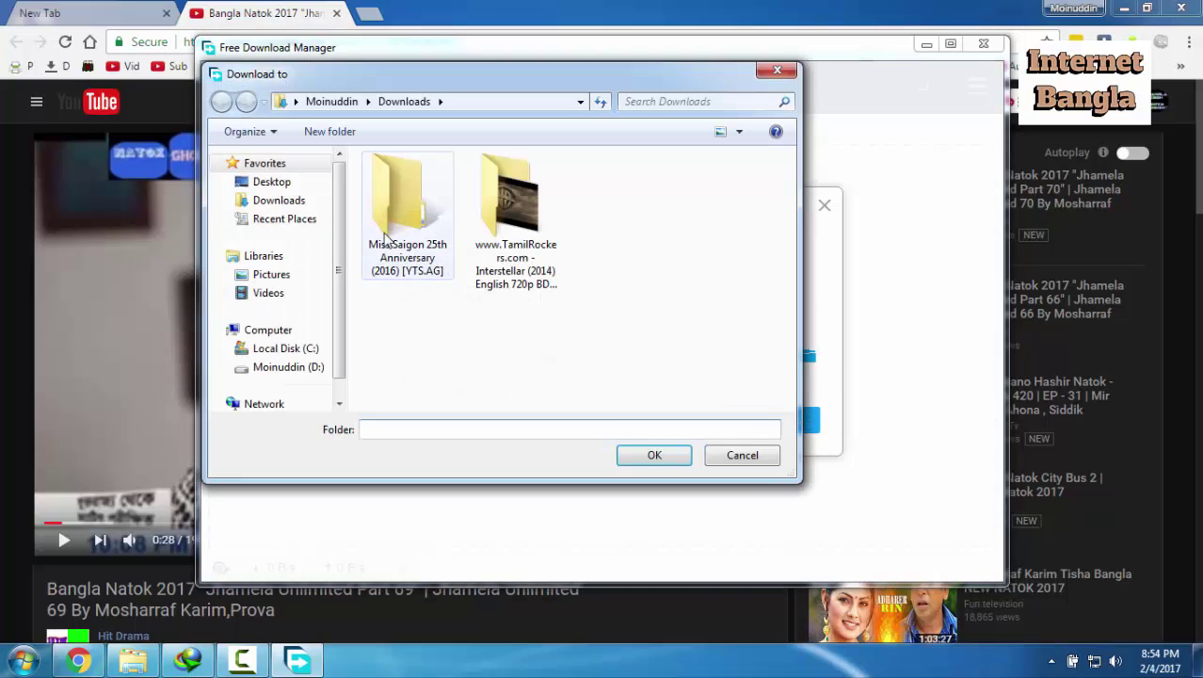
left_click(282, 367)
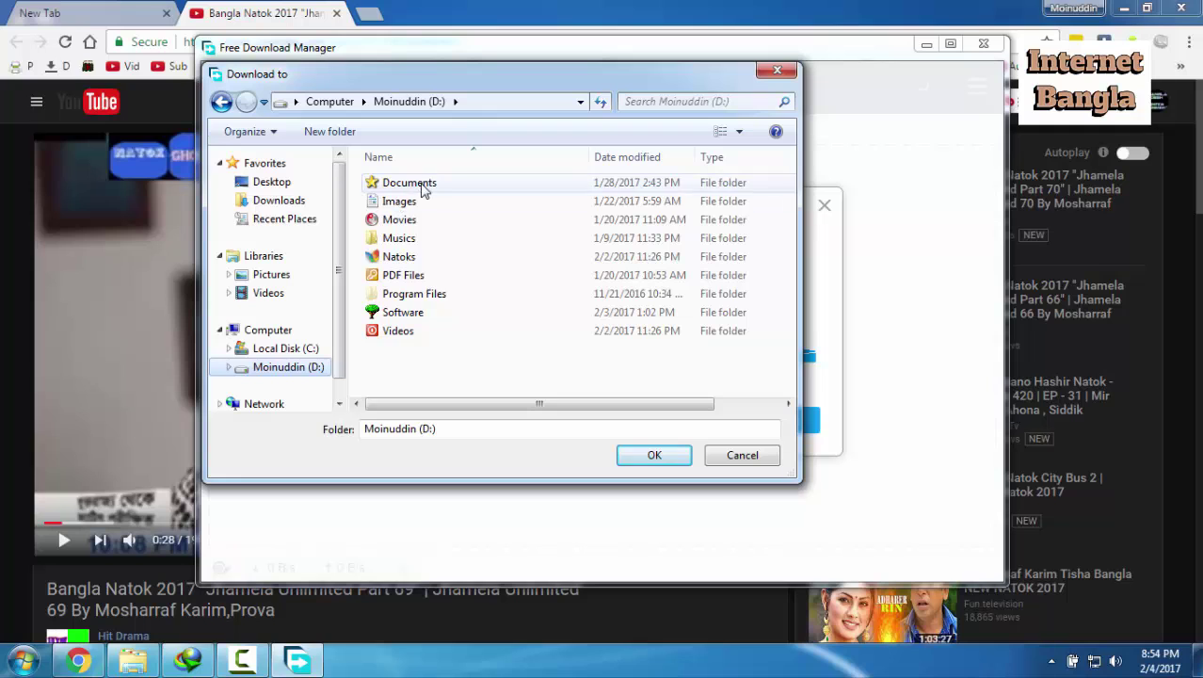
double_click(420, 184)
double_click(519, 184)
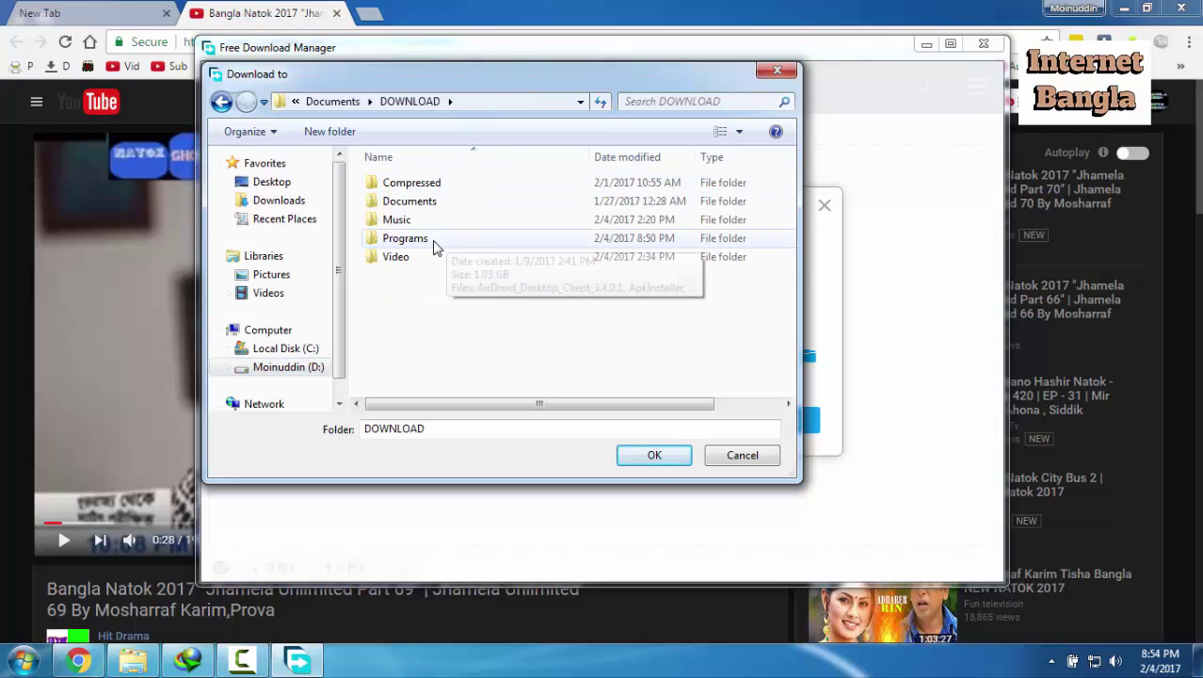
left_click(429, 258)
left_click(652, 456)
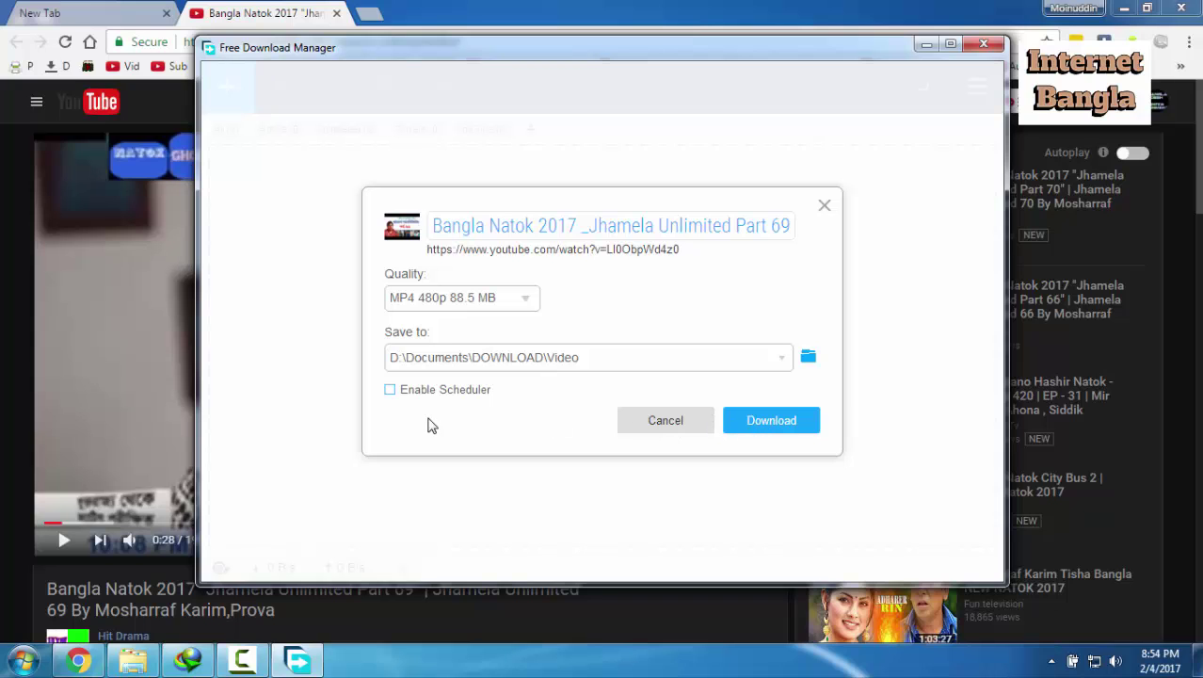
left_click(752, 425)
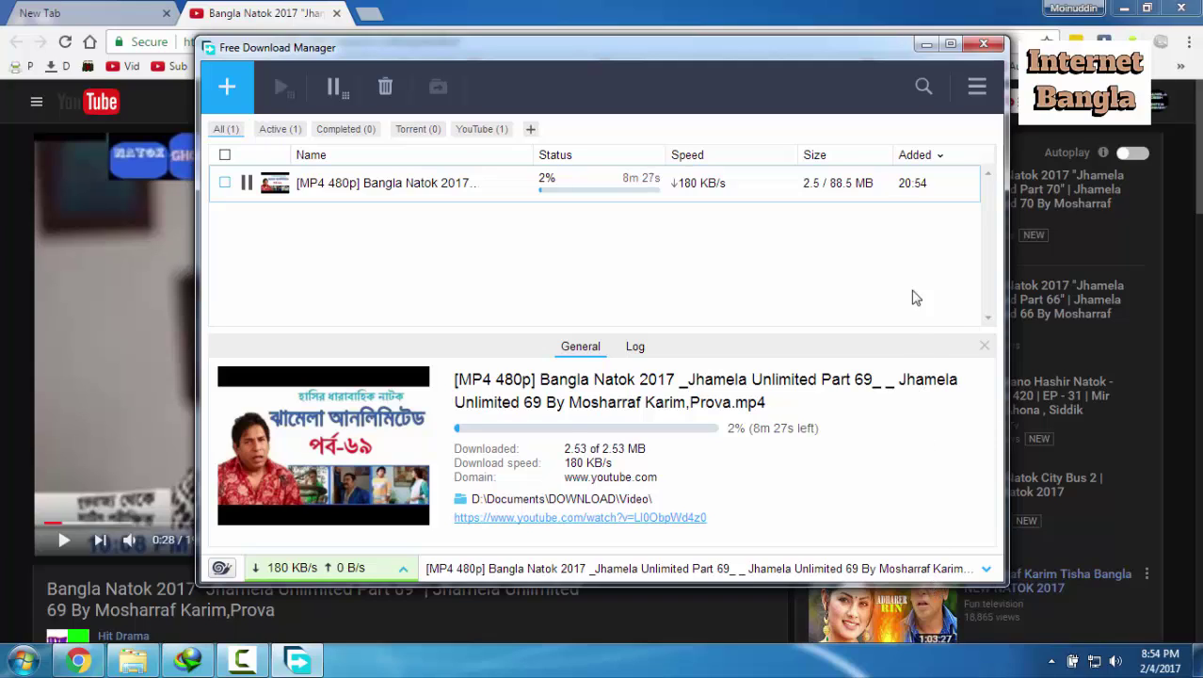
Minimize Free Download Manager, close the YouTube tab, and switch to Internet Download Manager.
left_click(926, 44)
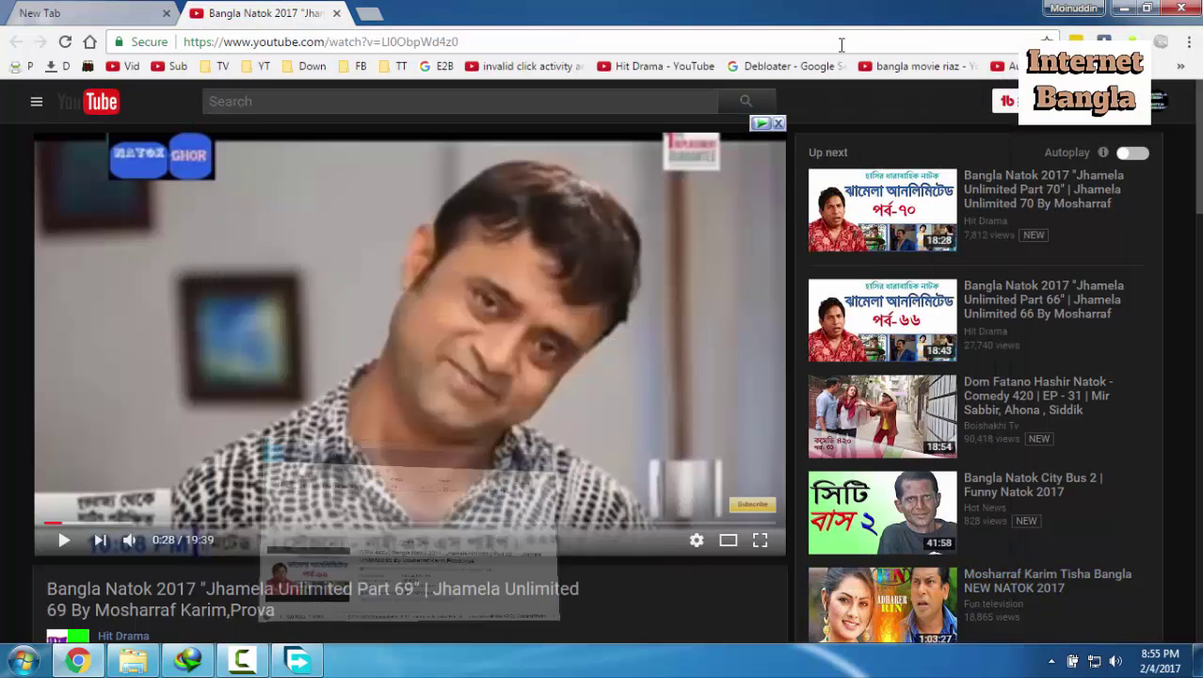
left_click(338, 14)
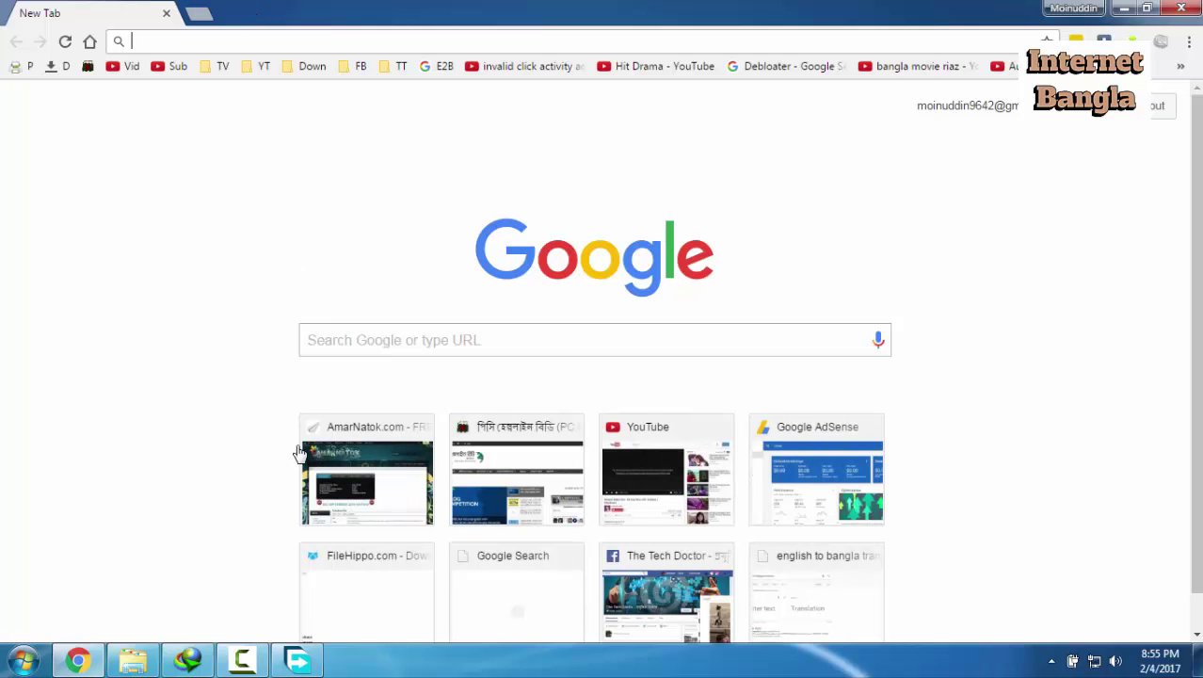
left_click(188, 659)
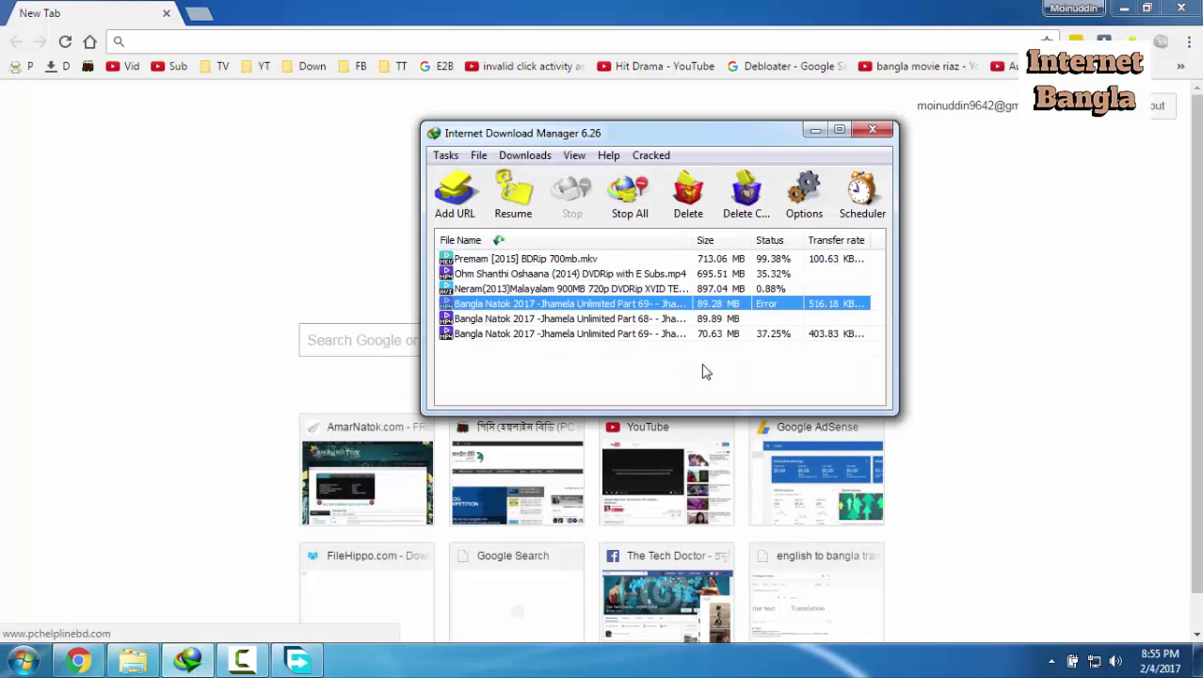
left_click(708, 367)
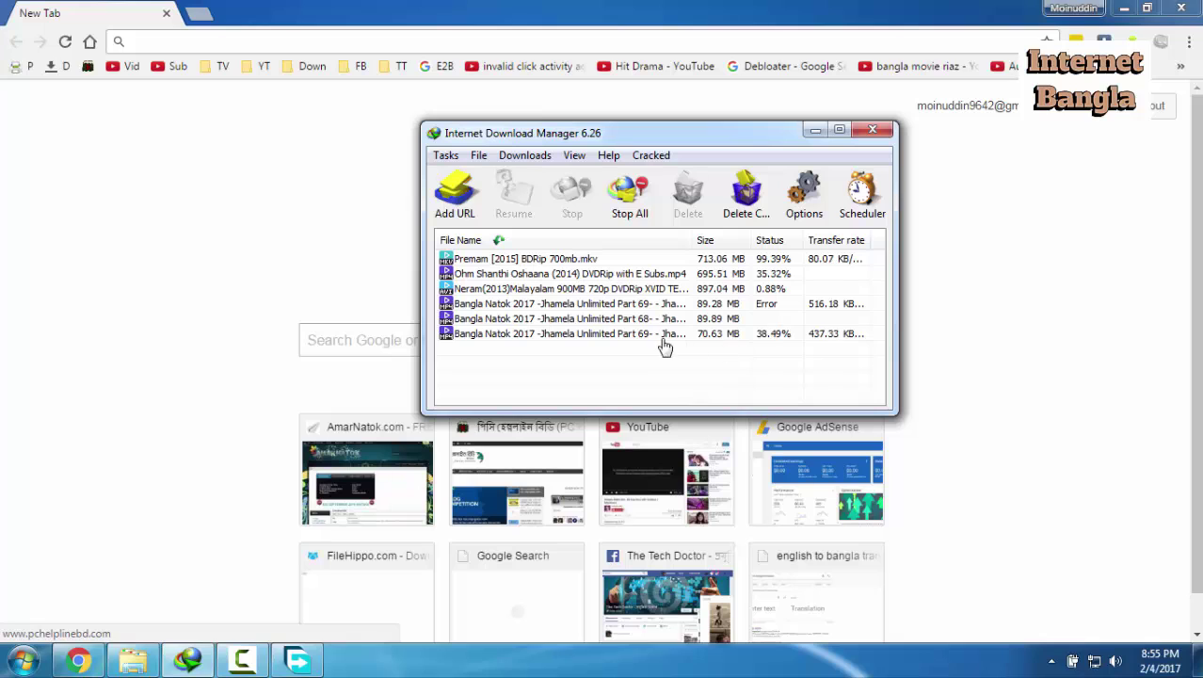
Delete the failed 89.28 MB Part 69 entry and the 89.89 MB Part 68 entry from the download list.
left_click(657, 306)
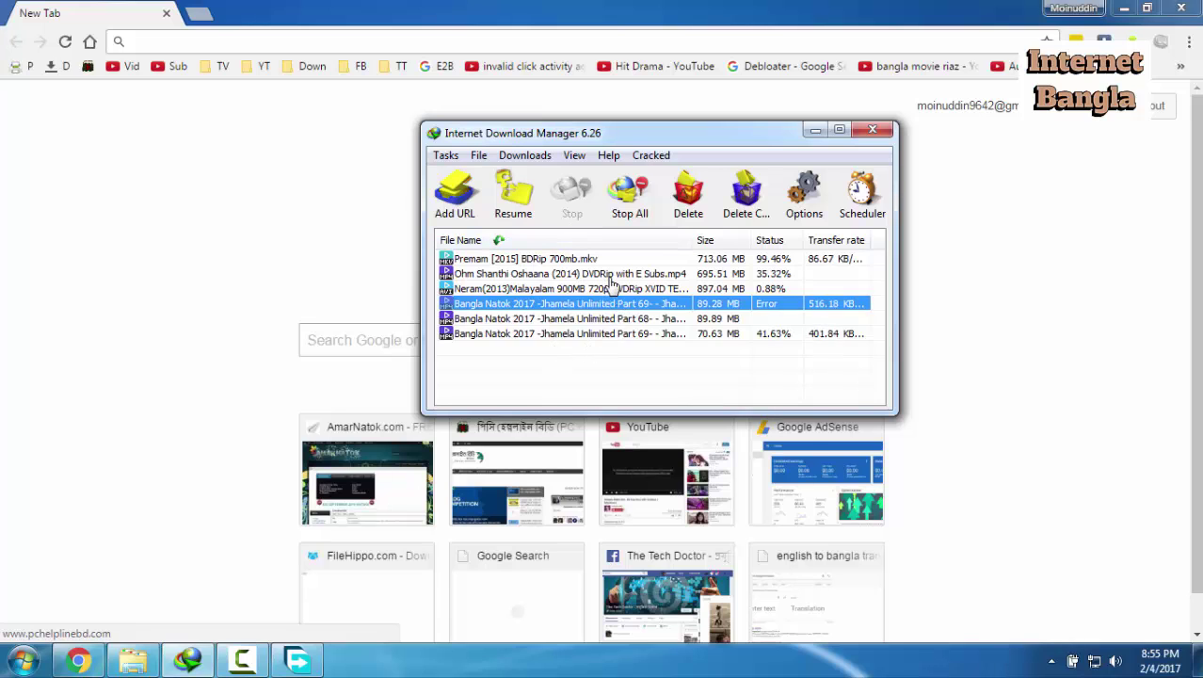
right_click(626, 311)
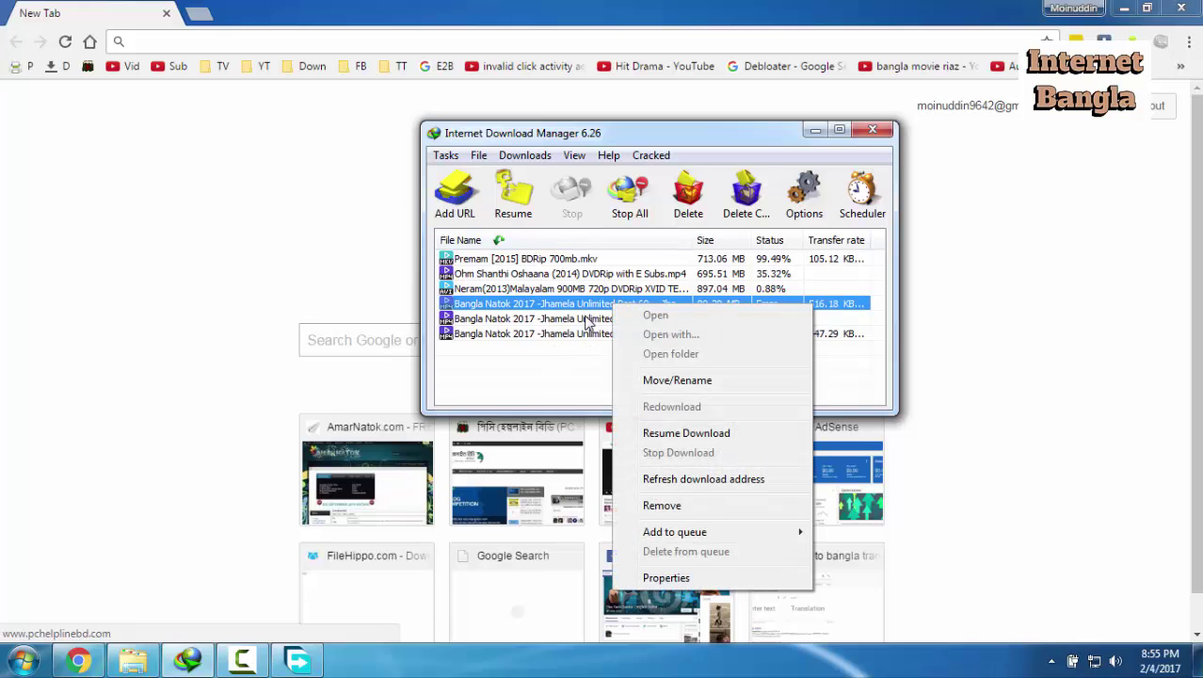
left_click(586, 320)
right_click(586, 320)
left_click(571, 334)
left_click(578, 304)
left_click(688, 200)
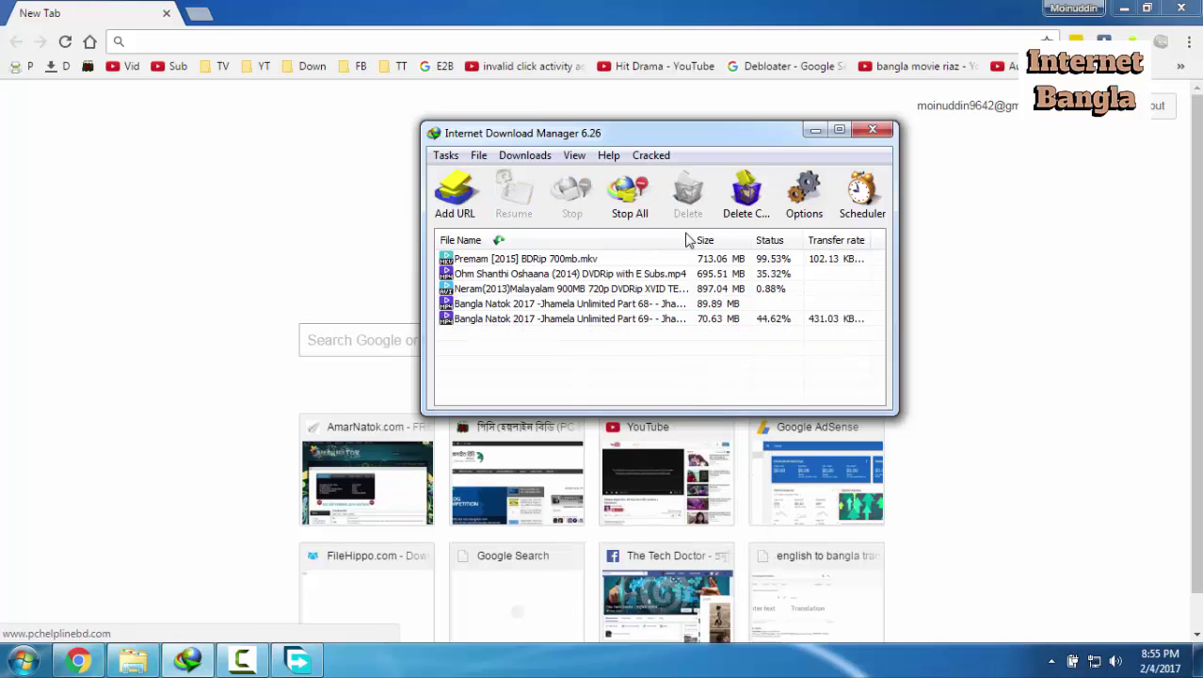
left_click(668, 306)
left_click(688, 199)
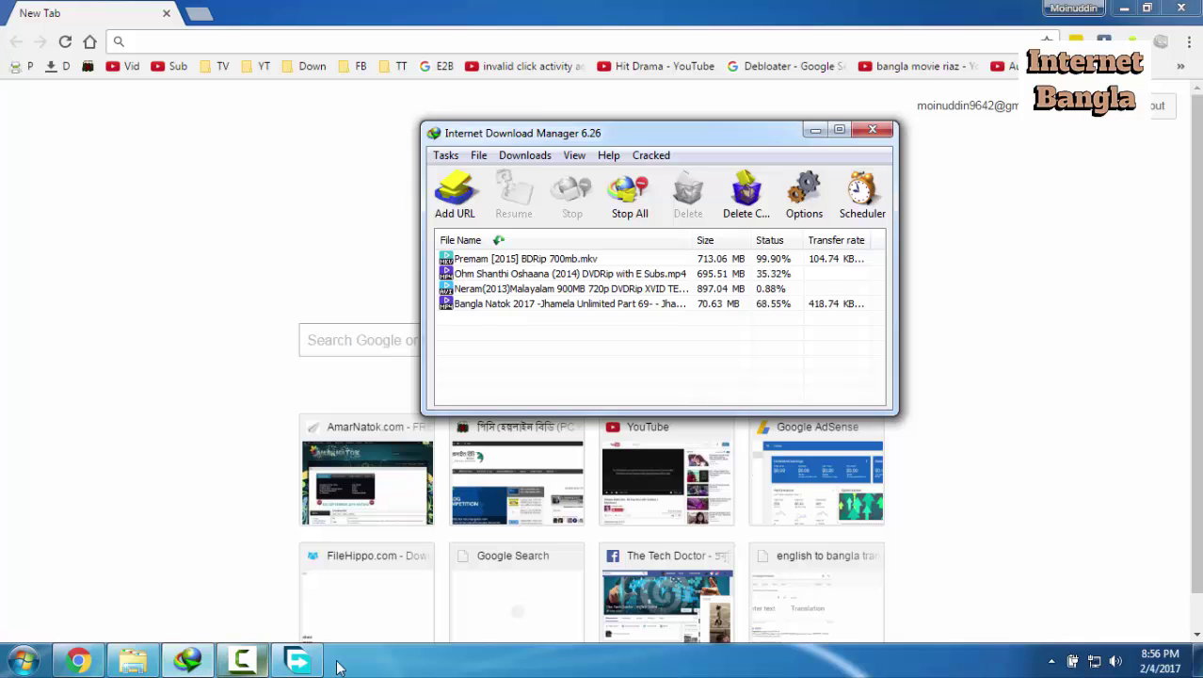
Switch to Free Download Manager and check the video's download progress and speed and the program's available commands.
left_click(299, 665)
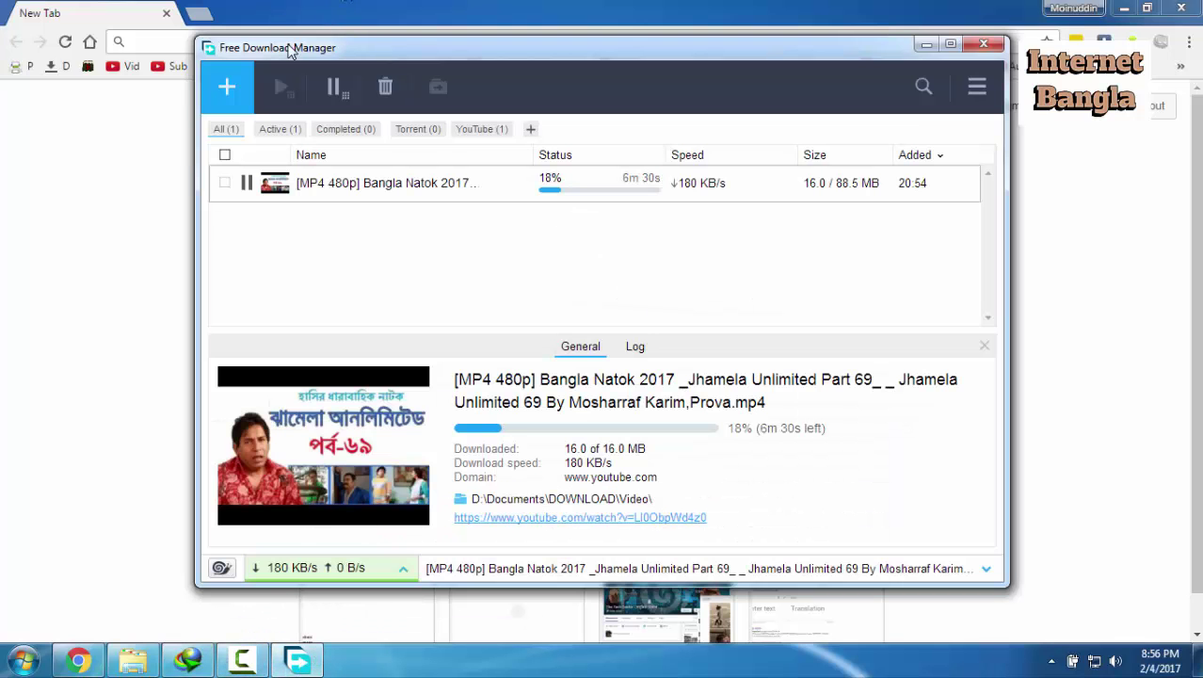
left_click_drag(344, 65, 323, 87)
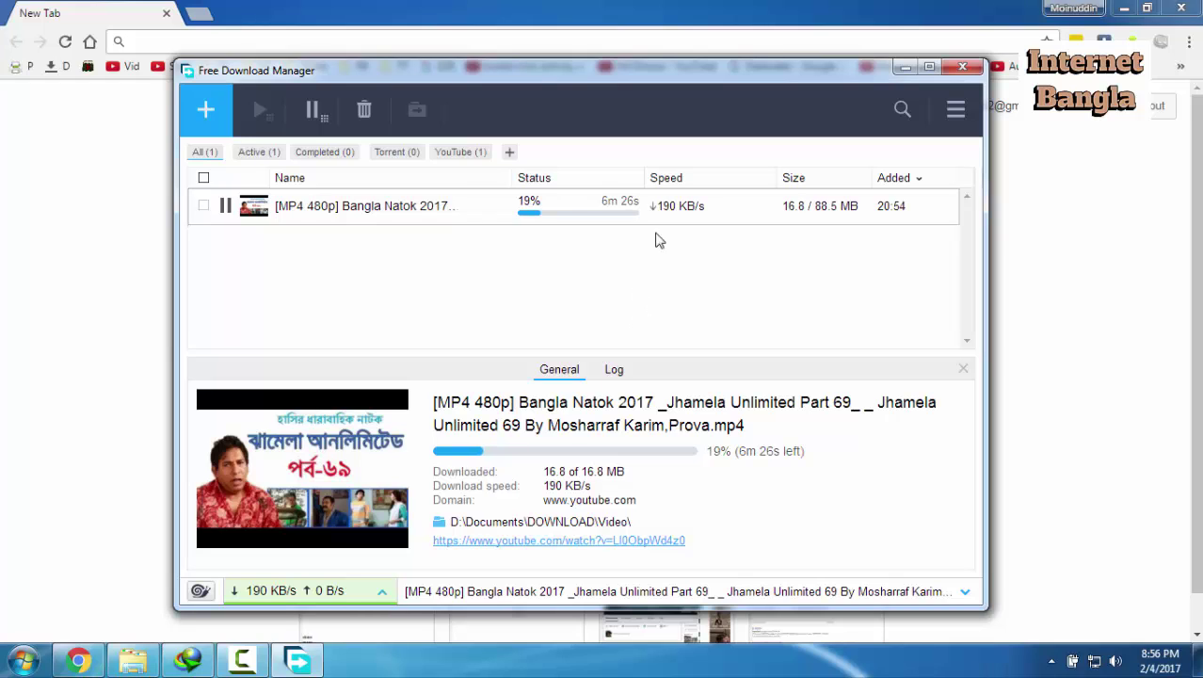
left_click(956, 113)
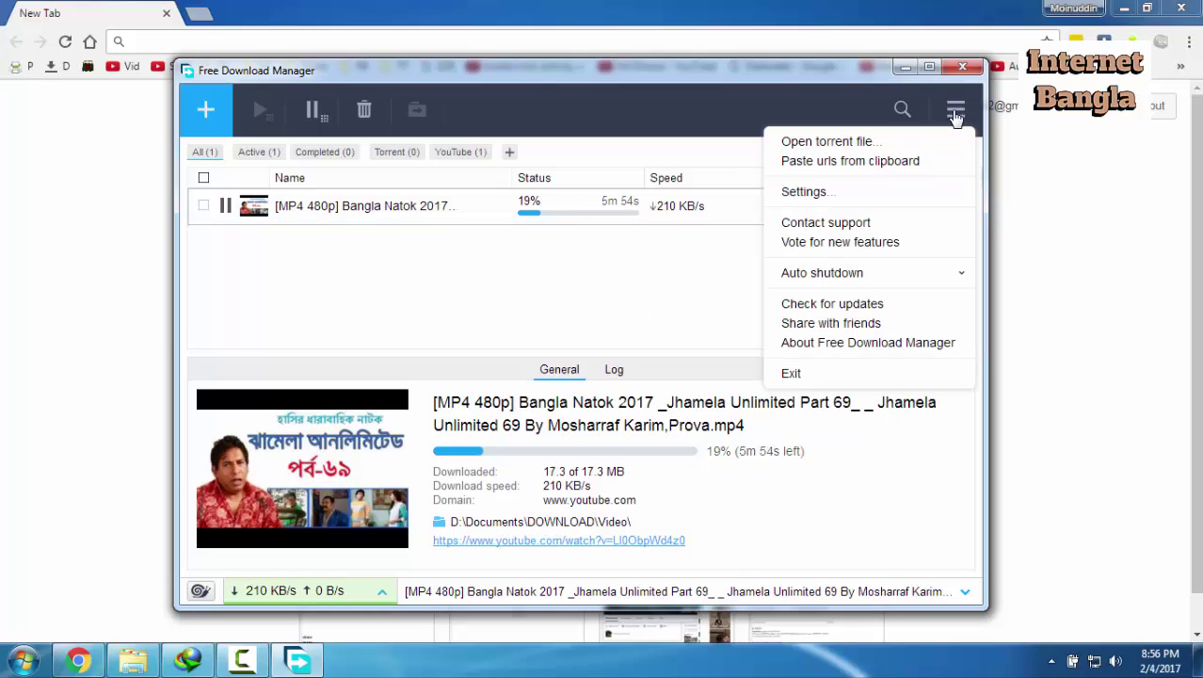
left_click(956, 113)
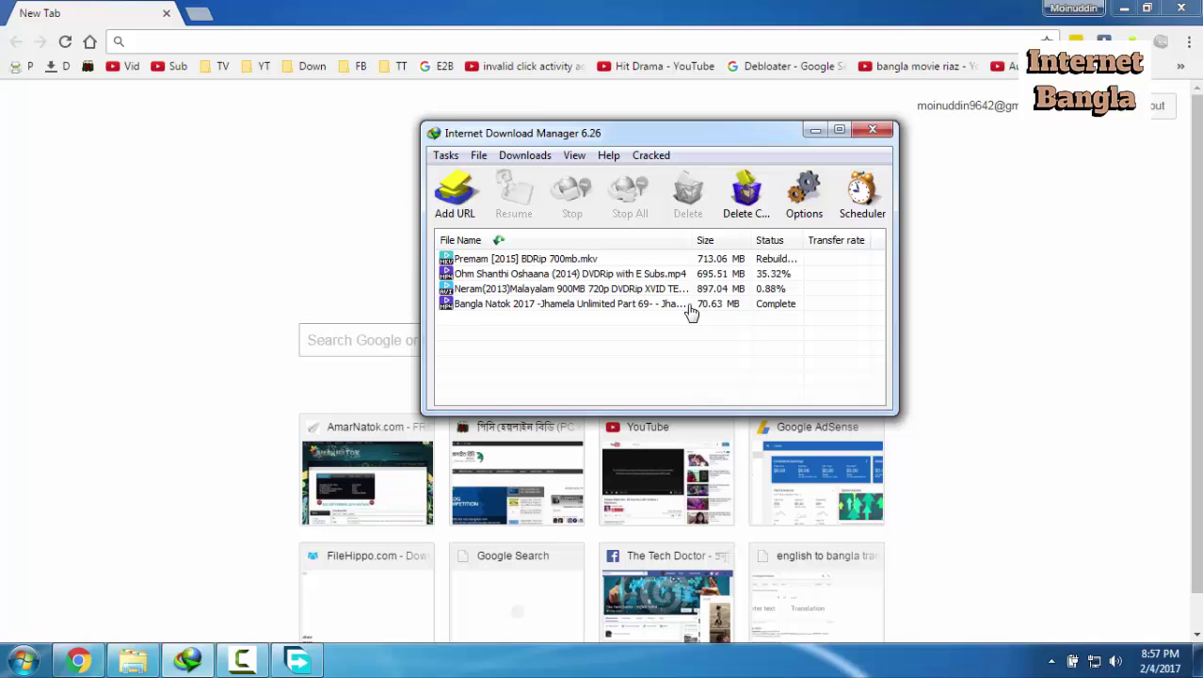
Try to open the completed 70.63 MB Part 69 video from the Internet Download Manager list.
right_click(676, 306)
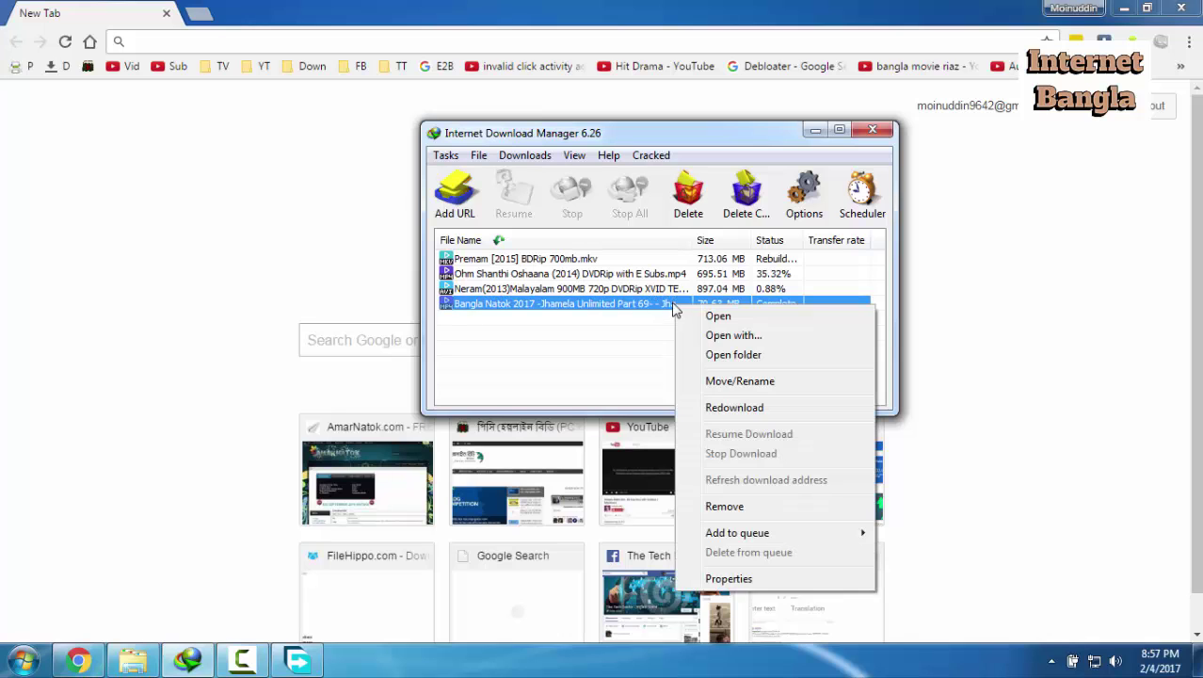
left_click(716, 318)
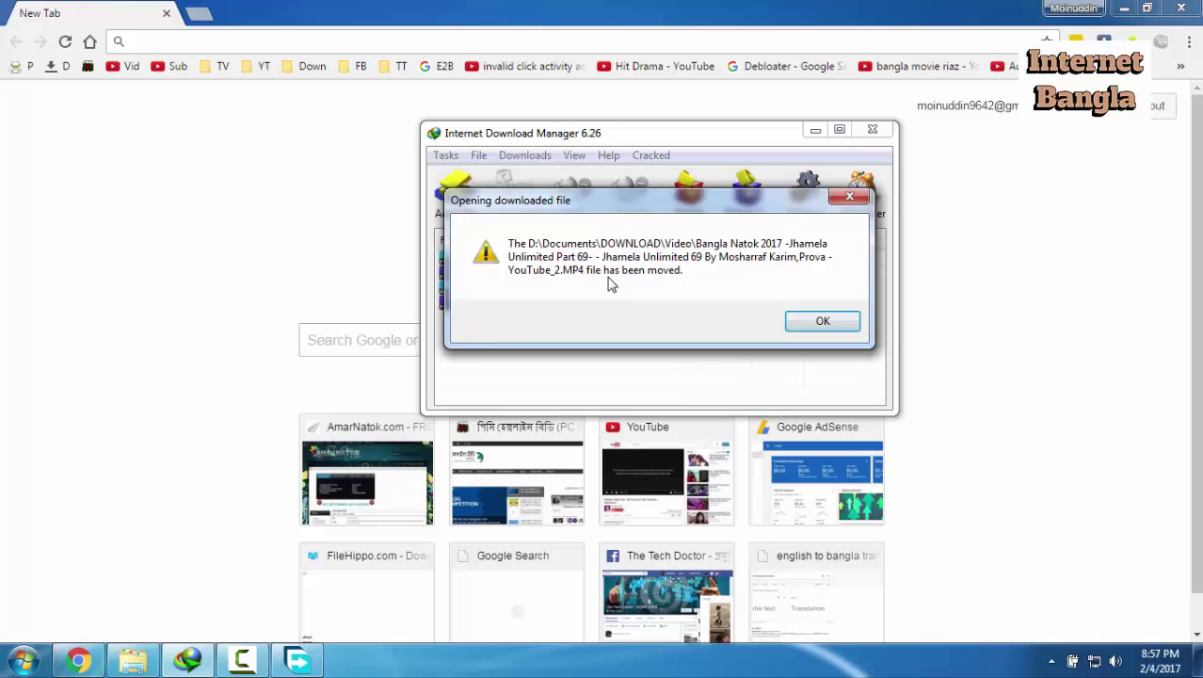
left_click(797, 325)
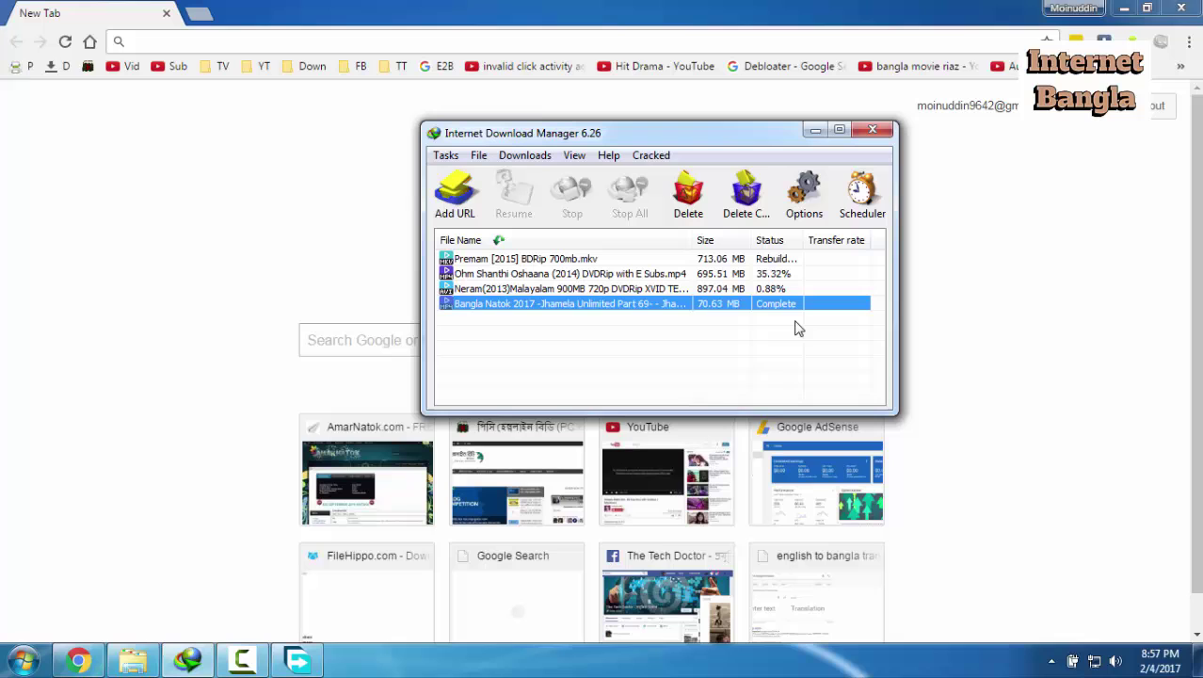
Switch to Free Download Manager to check the Part 69 download, and open D:\Documents\DOWNLOAD\Video in Windows Explorer.
left_click(299, 658)
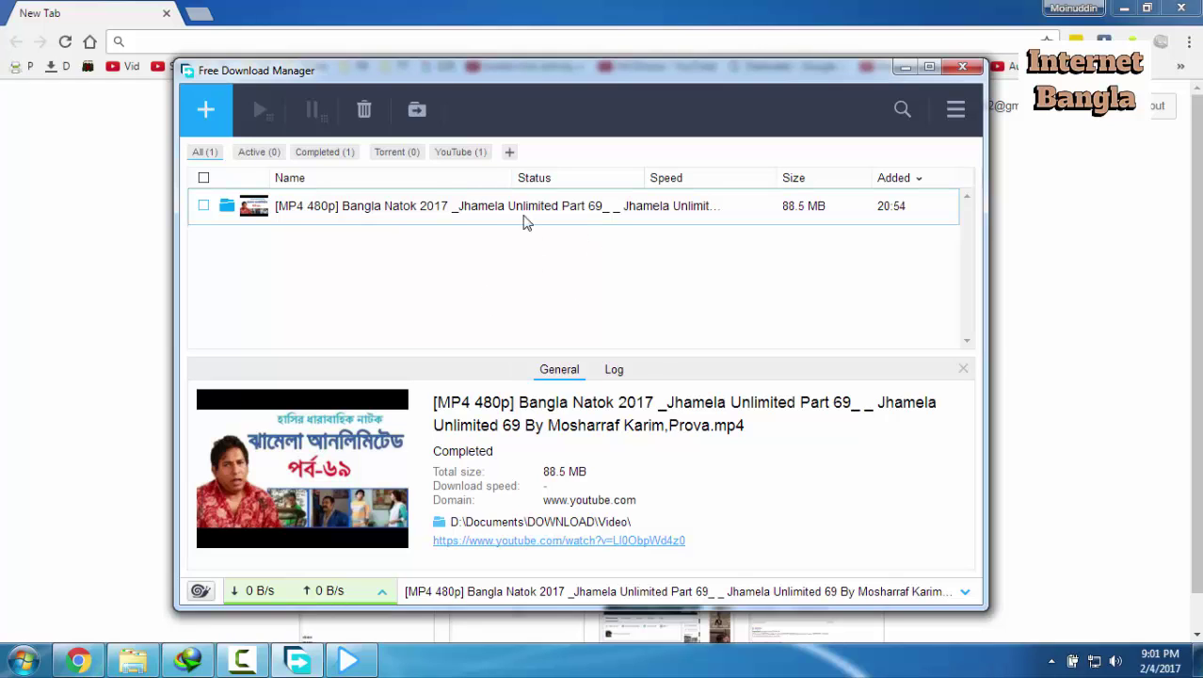
left_click(22, 659)
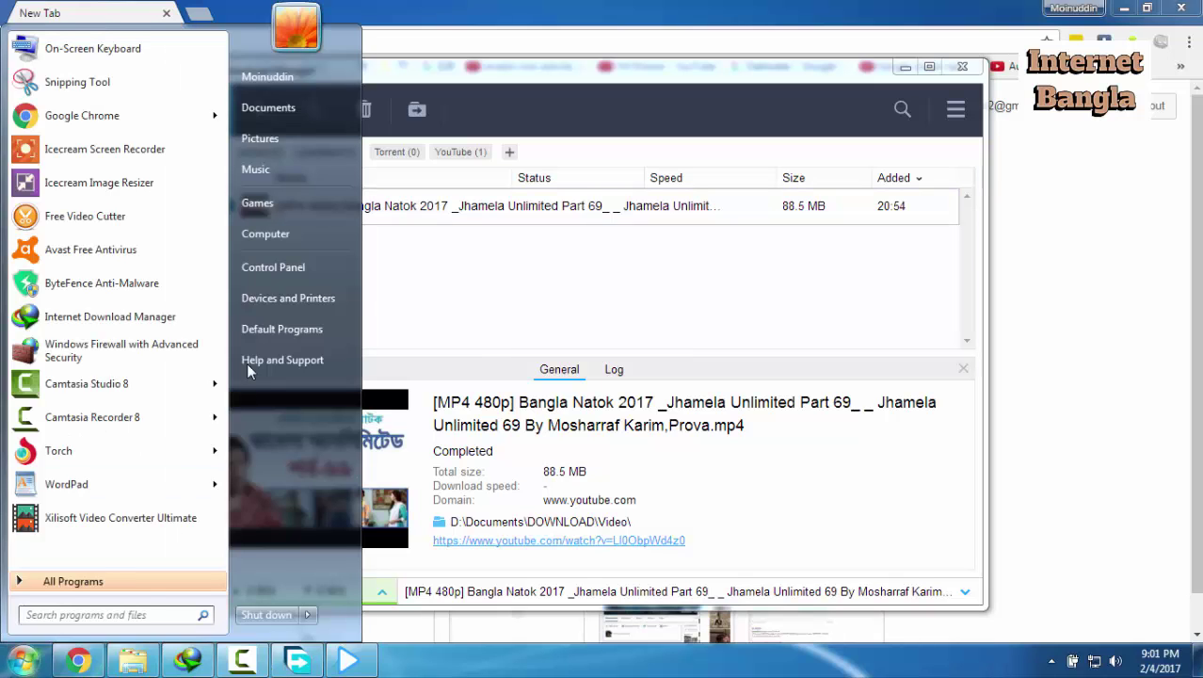
left_click(241, 233)
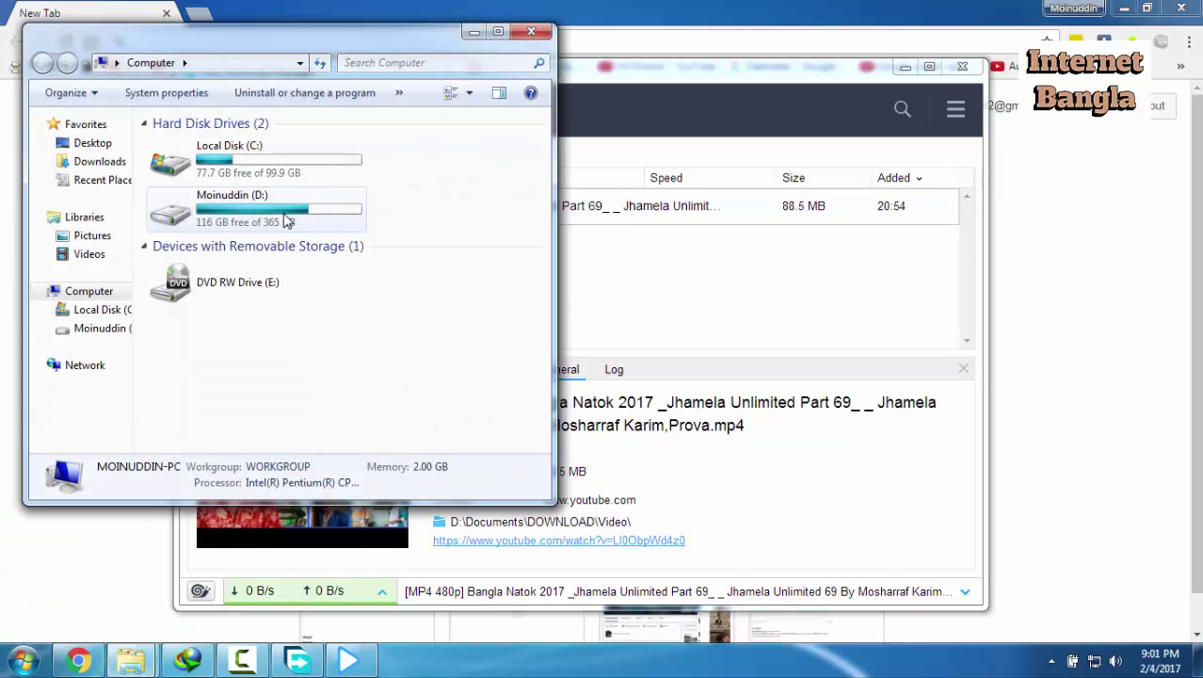
double_click(287, 219)
double_click(226, 153)
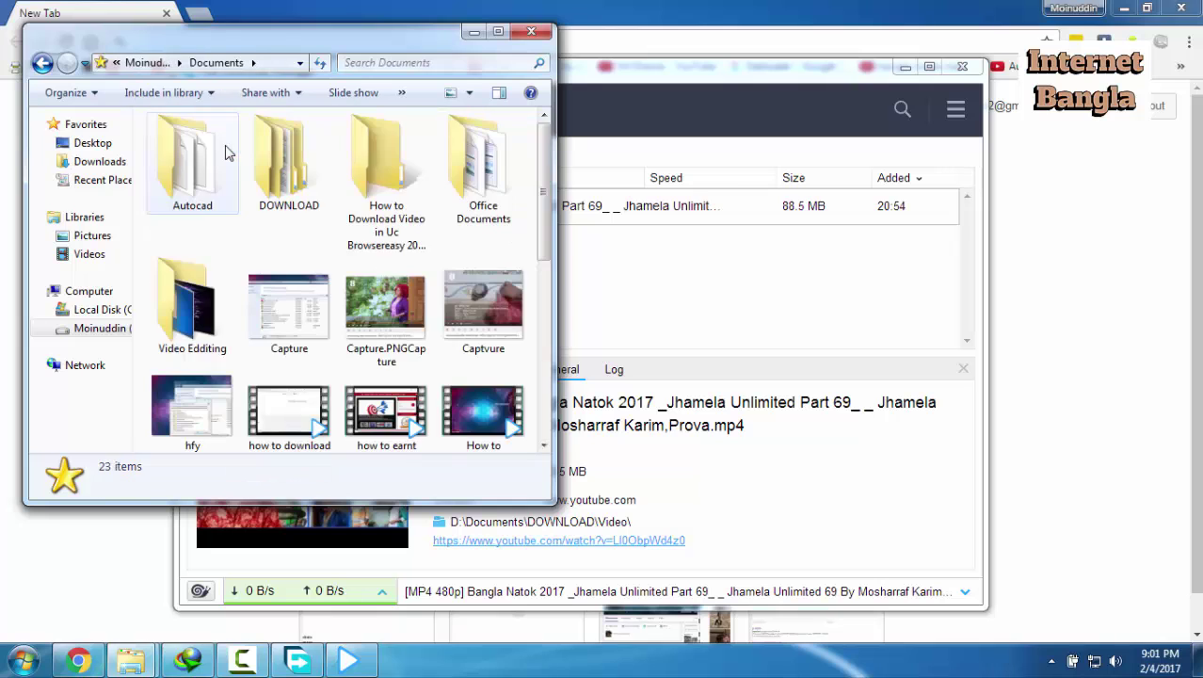
double_click(290, 158)
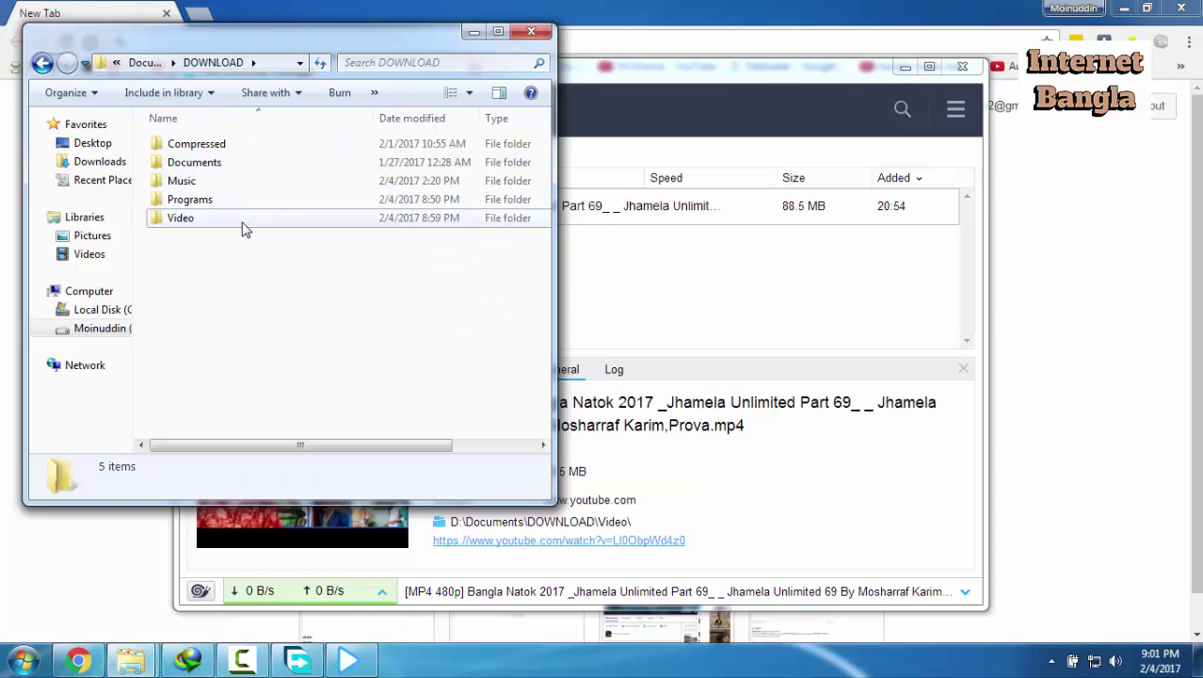
double_click(244, 221)
Play the downloaded [MP4 480p] Part 69 video briefly, and close the player, the folder window and Free Download Manager.
left_click(314, 144)
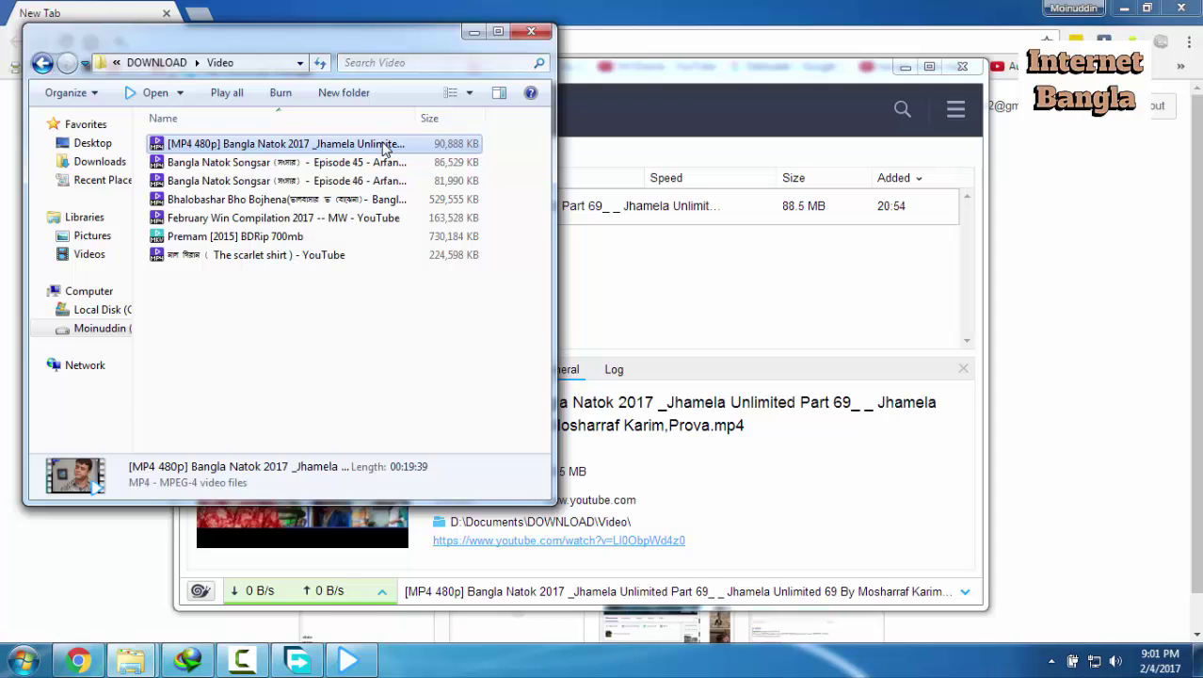
double_click(384, 146)
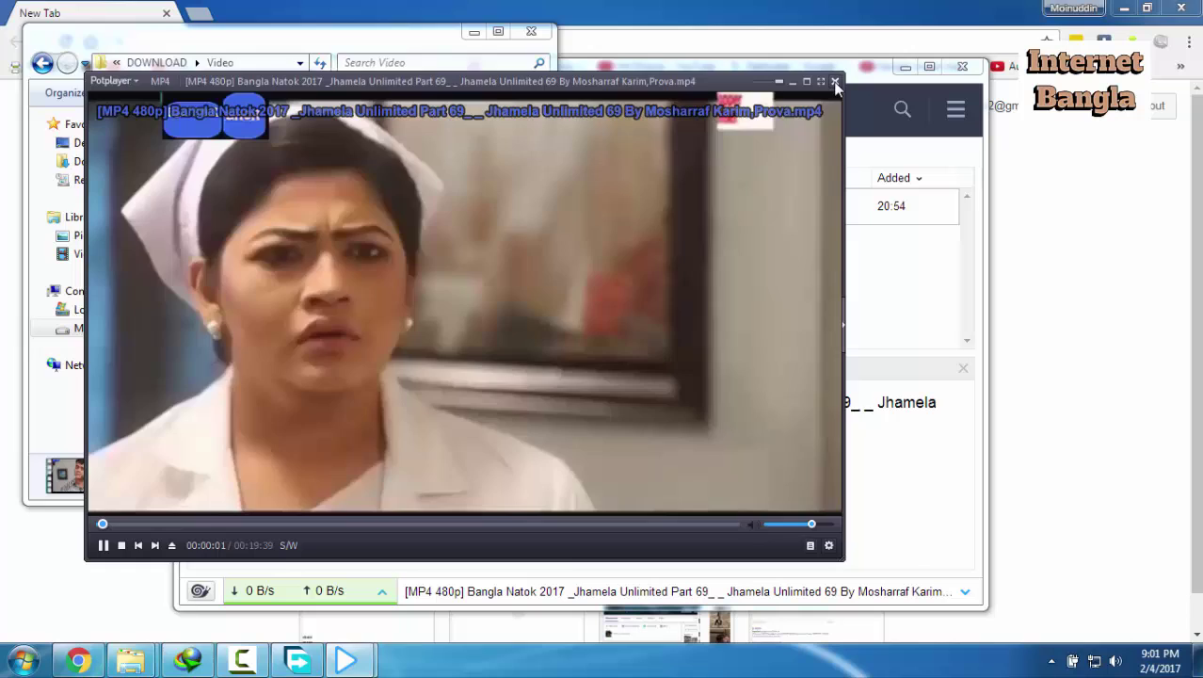
left_click(834, 82)
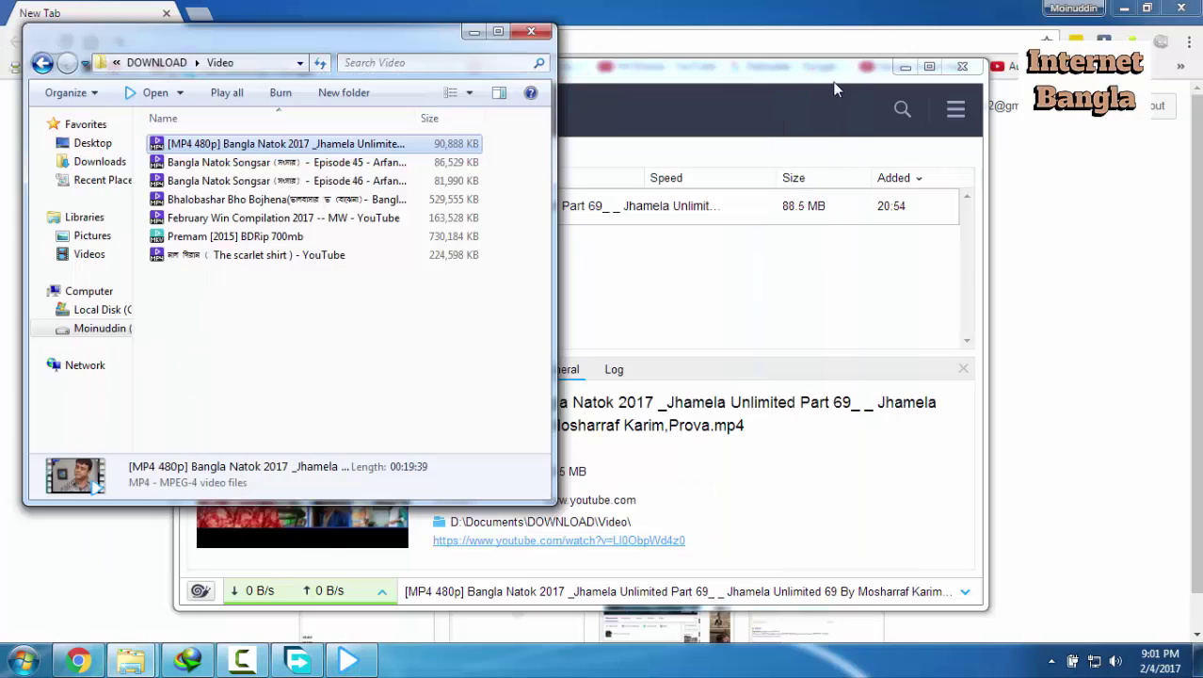
left_click(531, 32)
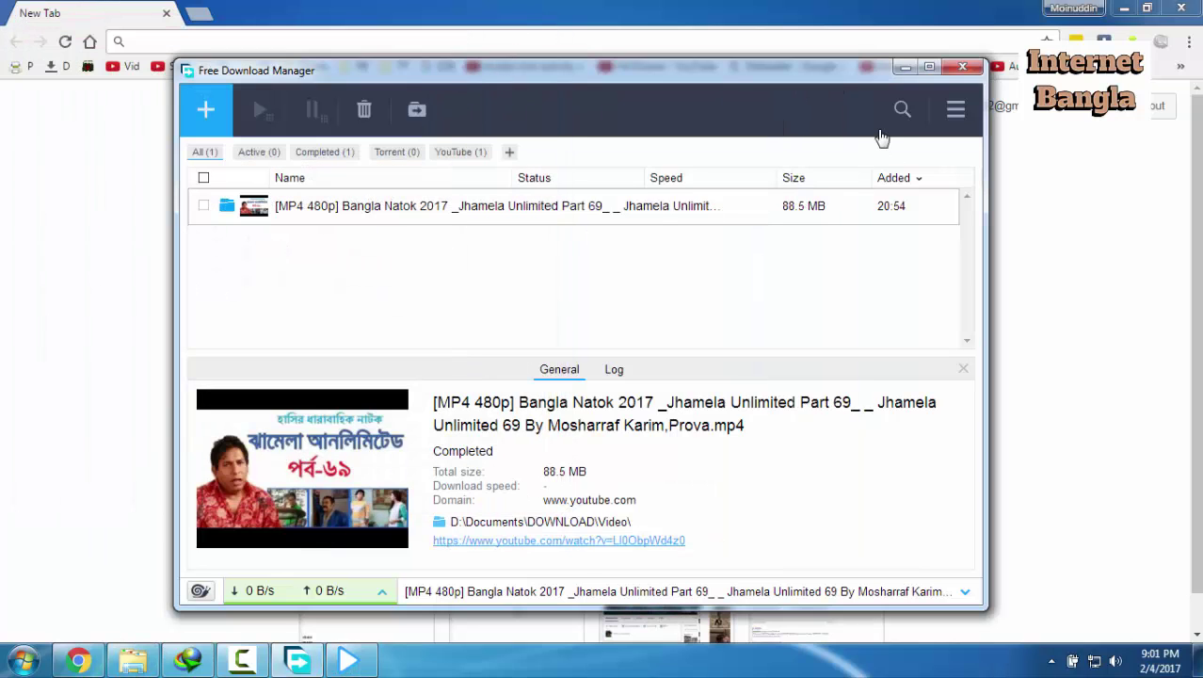
left_click(974, 67)
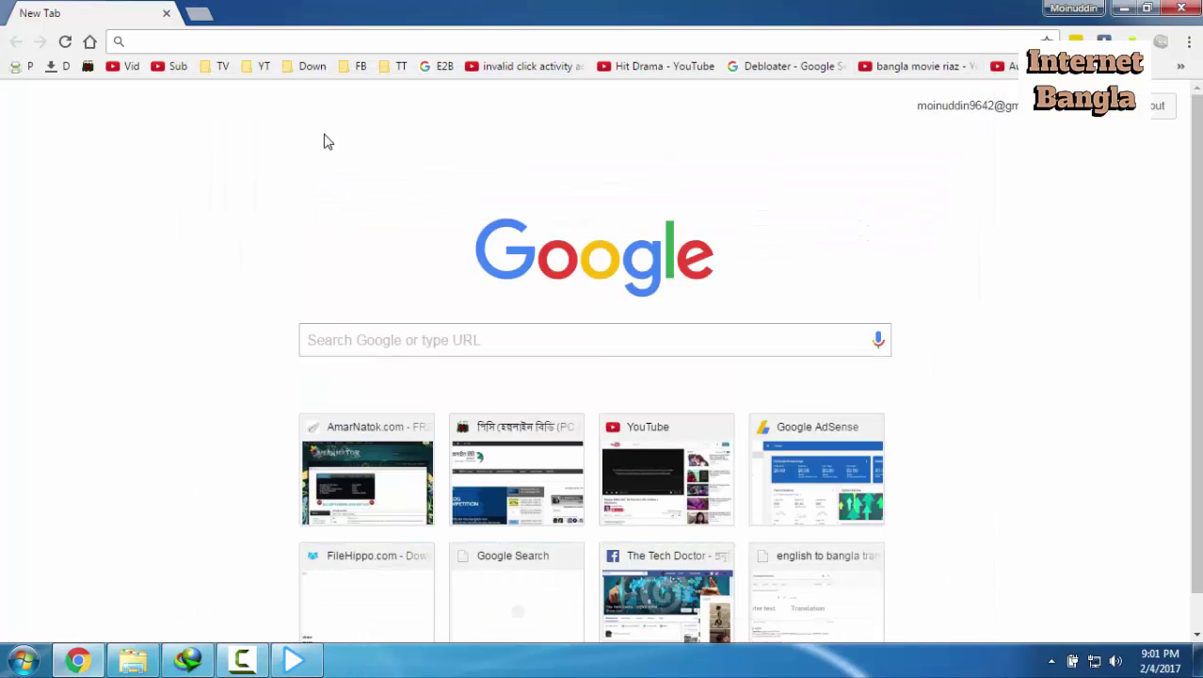